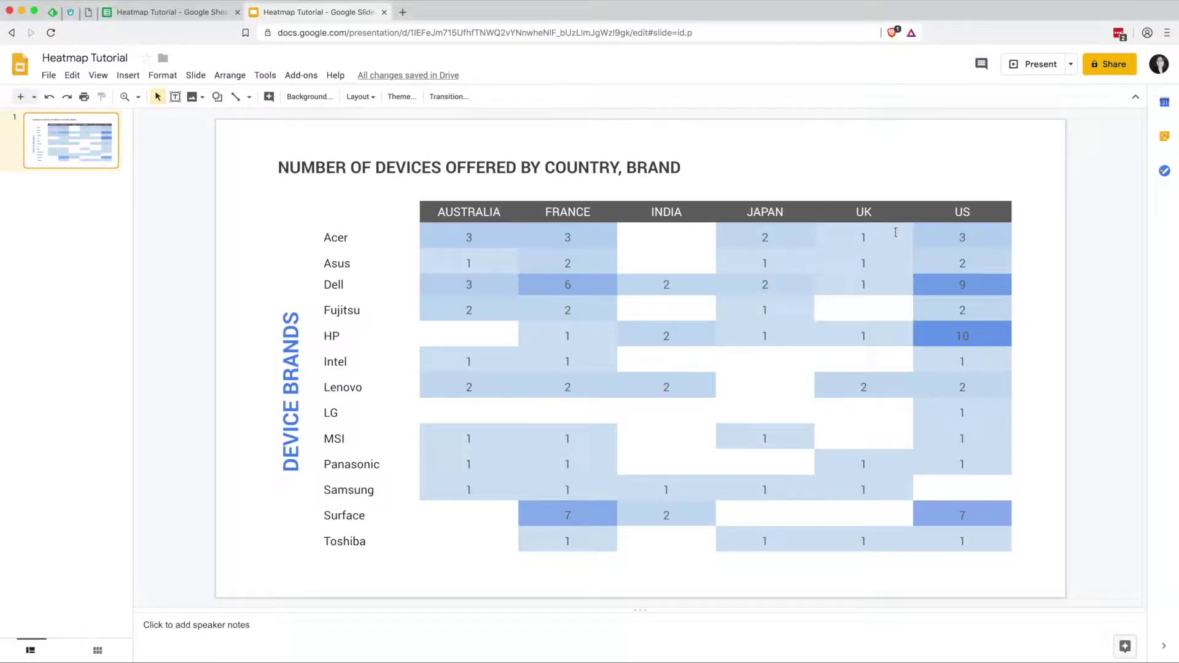
Step: Click off the slide's heatmap table and switch to the Heatmap Tutorial spreadsheet tab
left_click(895, 232)
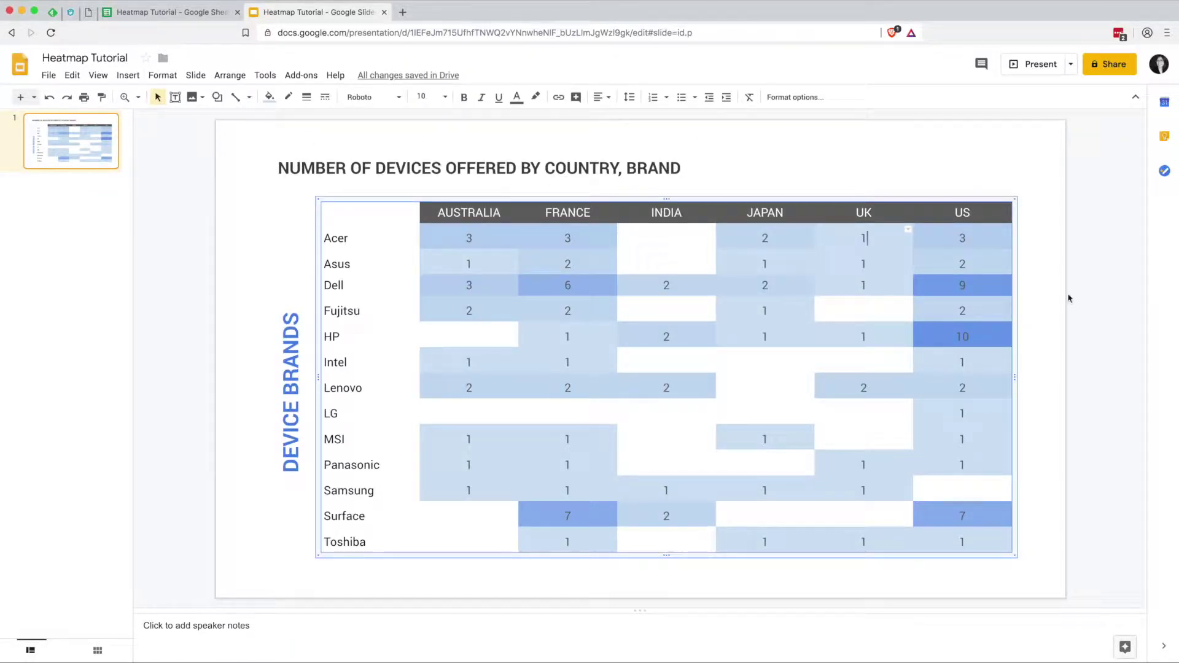
left_click(1053, 307)
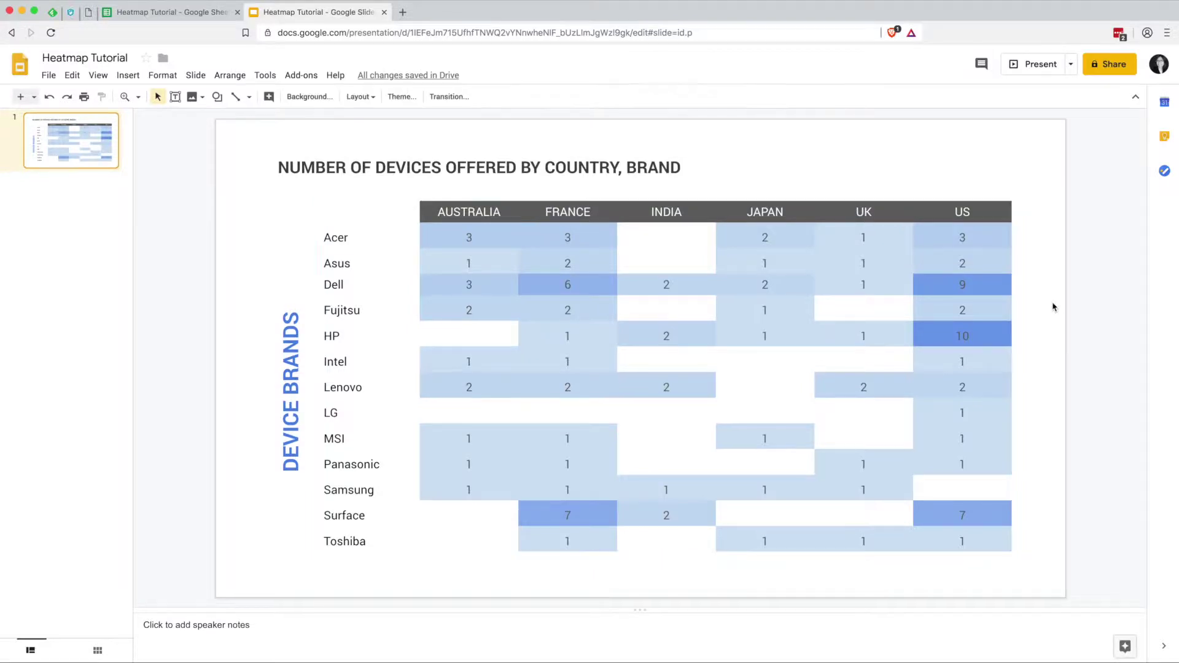
left_click(172, 19)
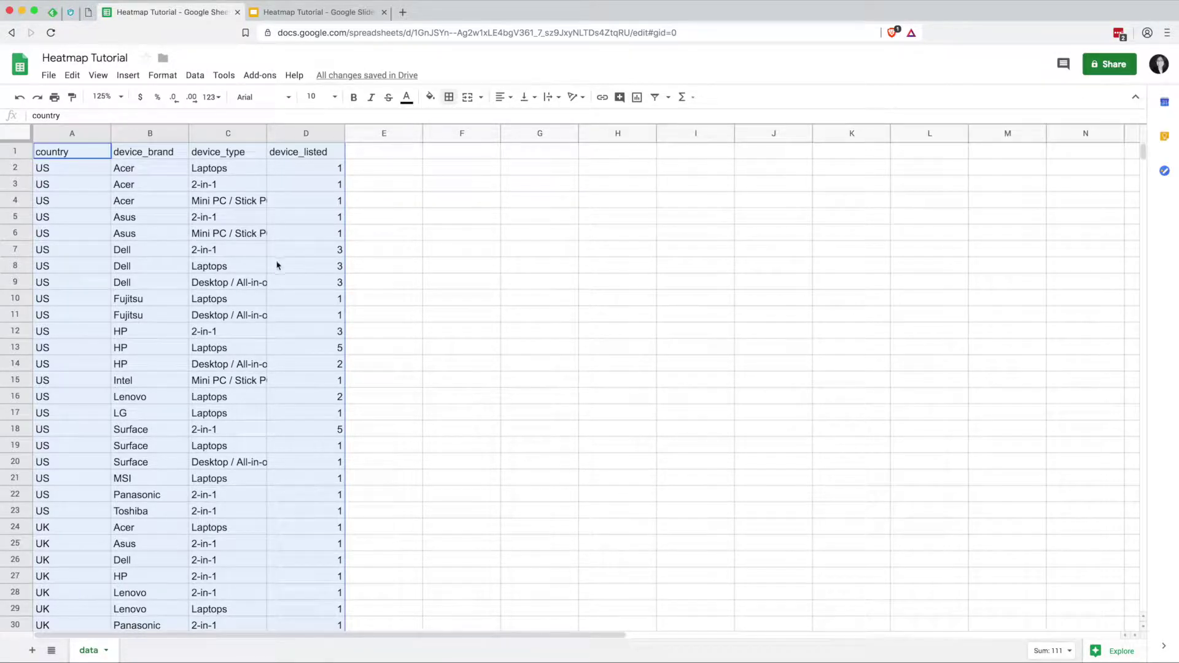
Step: Scroll through the country and brand rows, then create a new pivot table from the Data menu
scroll(271, 266, "down", 6)
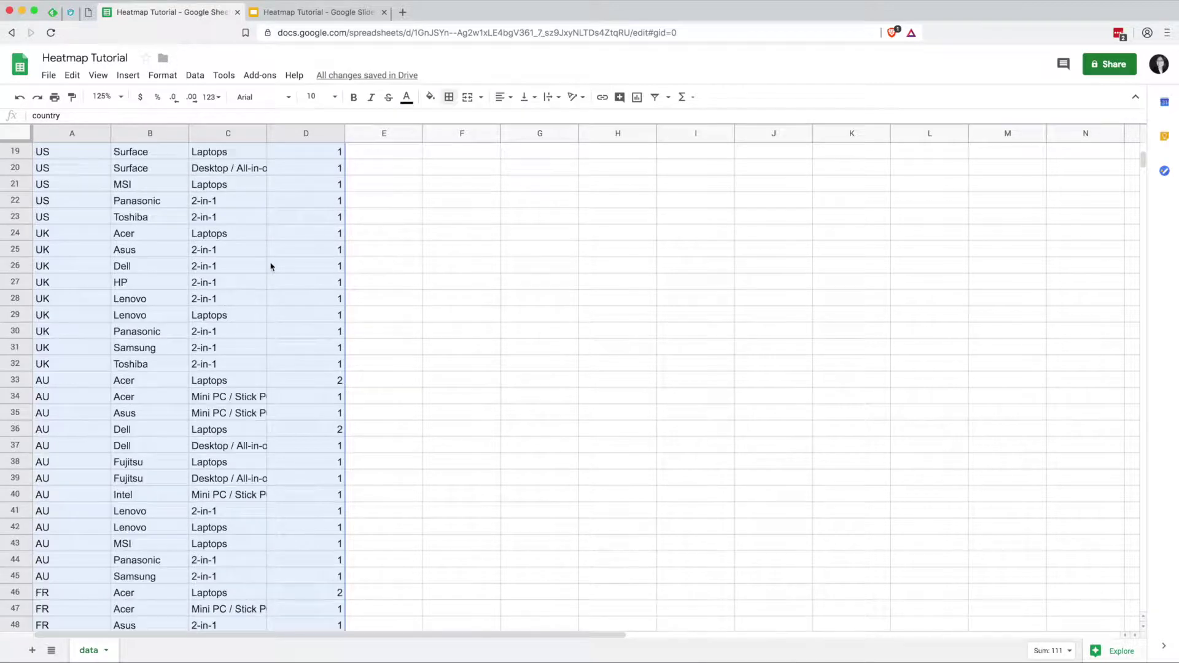
scroll(271, 266, "down", 12)
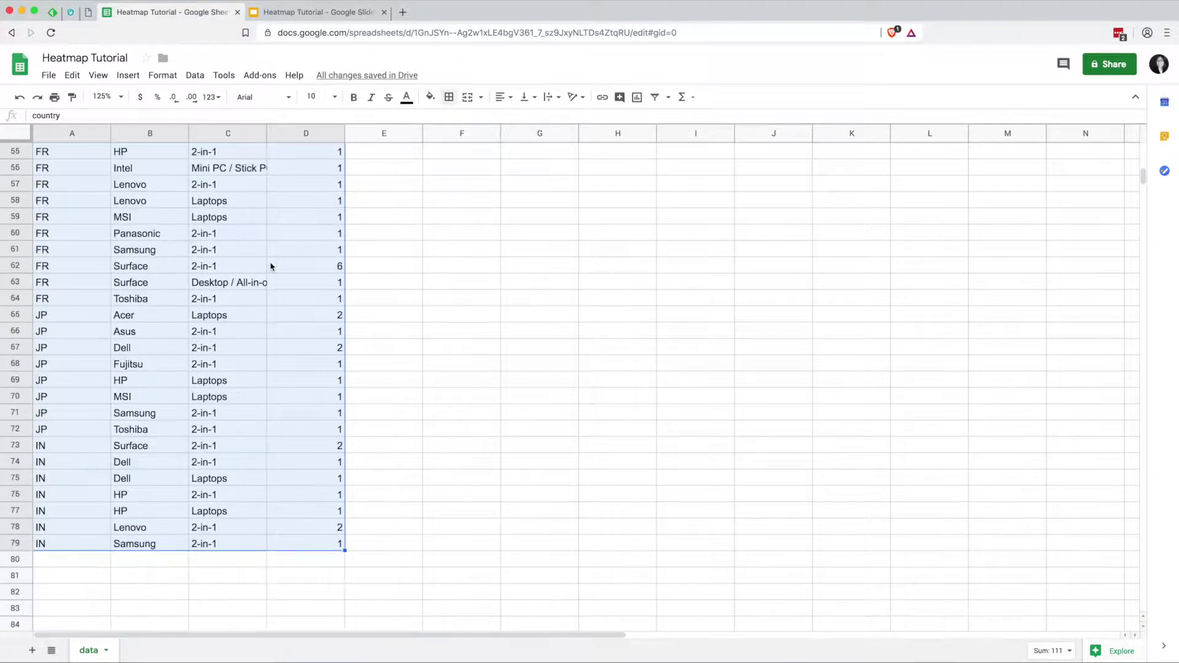
scroll(271, 265, "up", 18)
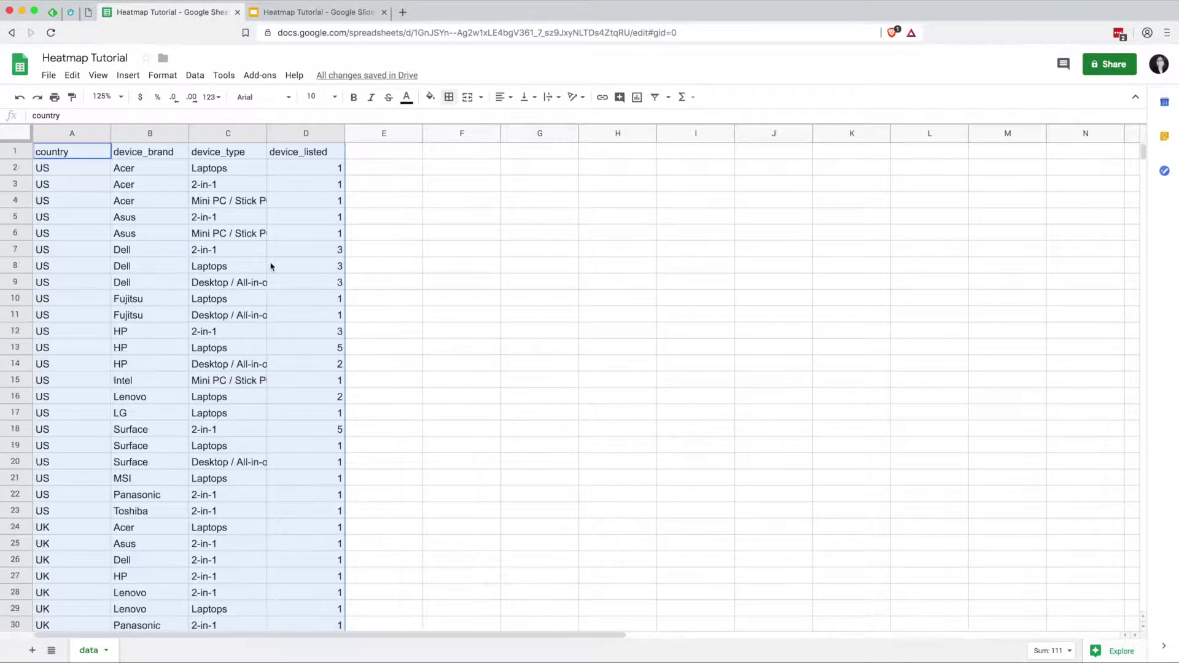
left_click(193, 75)
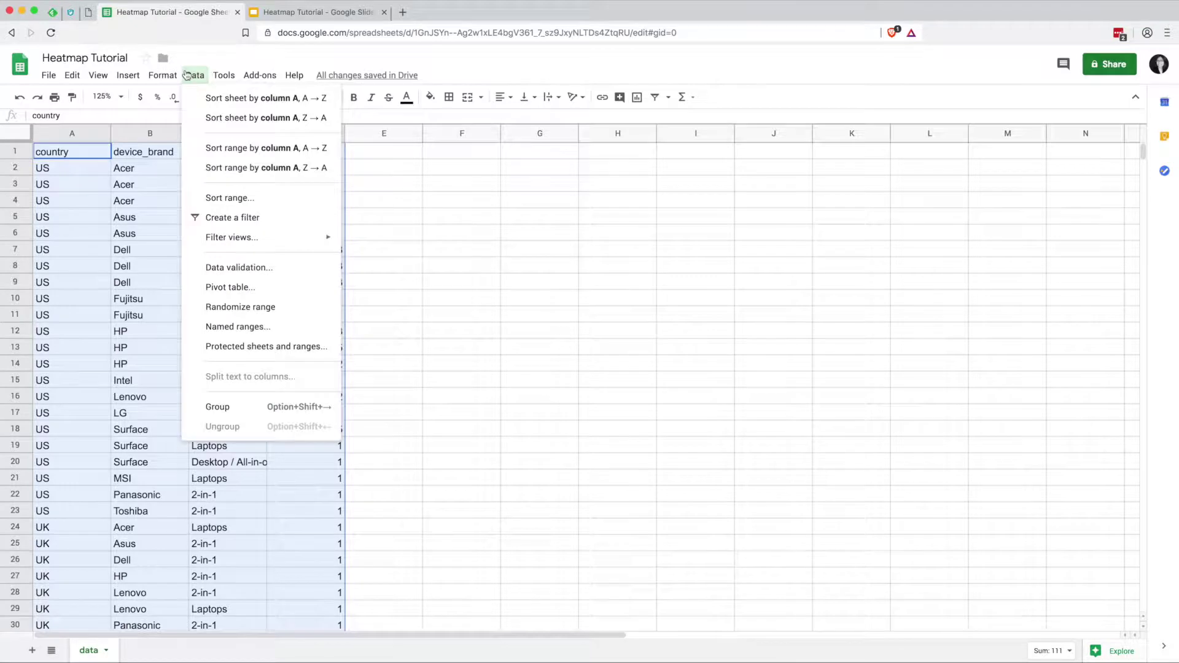
left_click(260, 292)
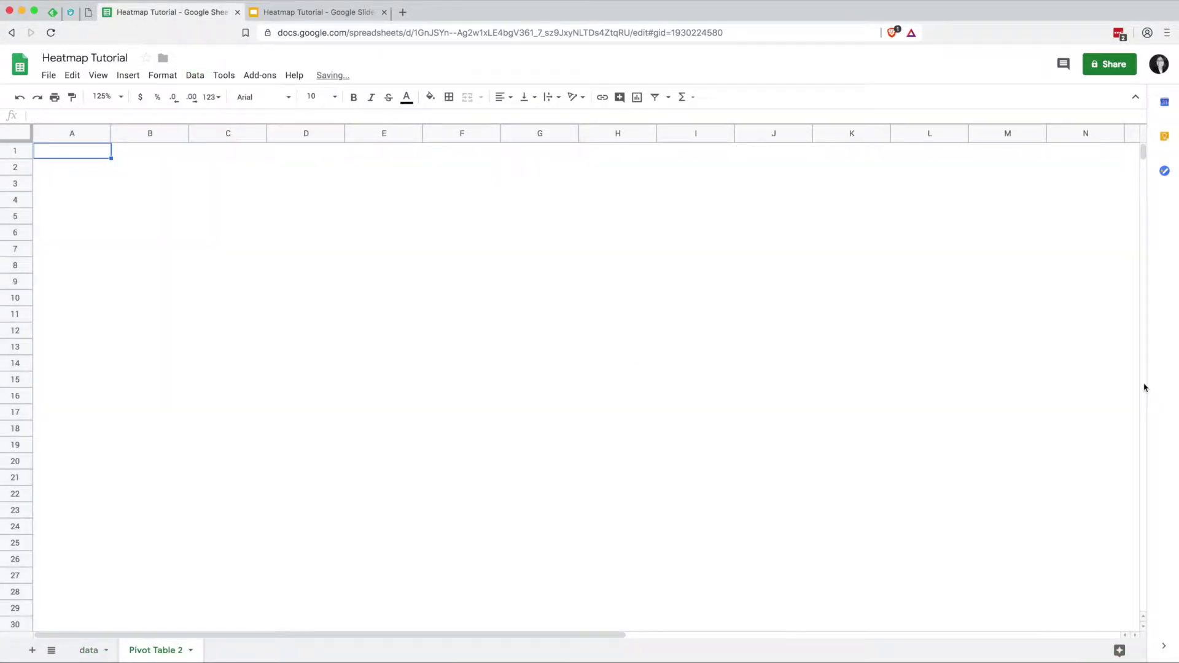
Step: Add country as pivot columns, device_brand as rows, and SUM of device_listed as values
left_click(1119, 298)
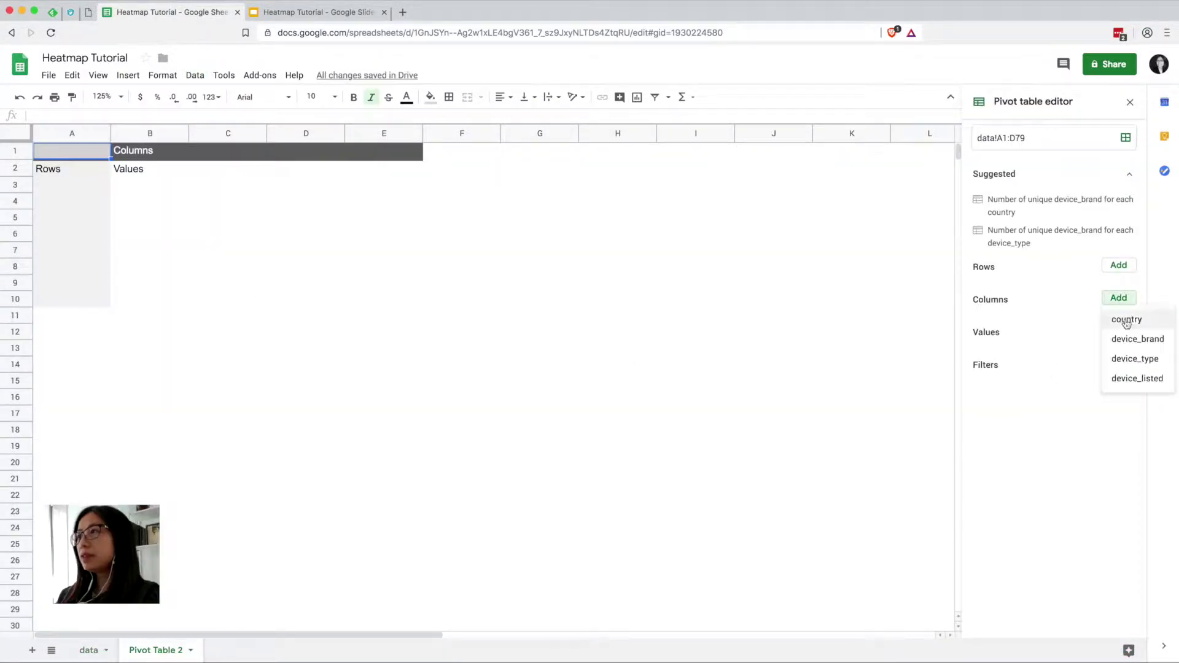
left_click(1126, 318)
left_click(1119, 203)
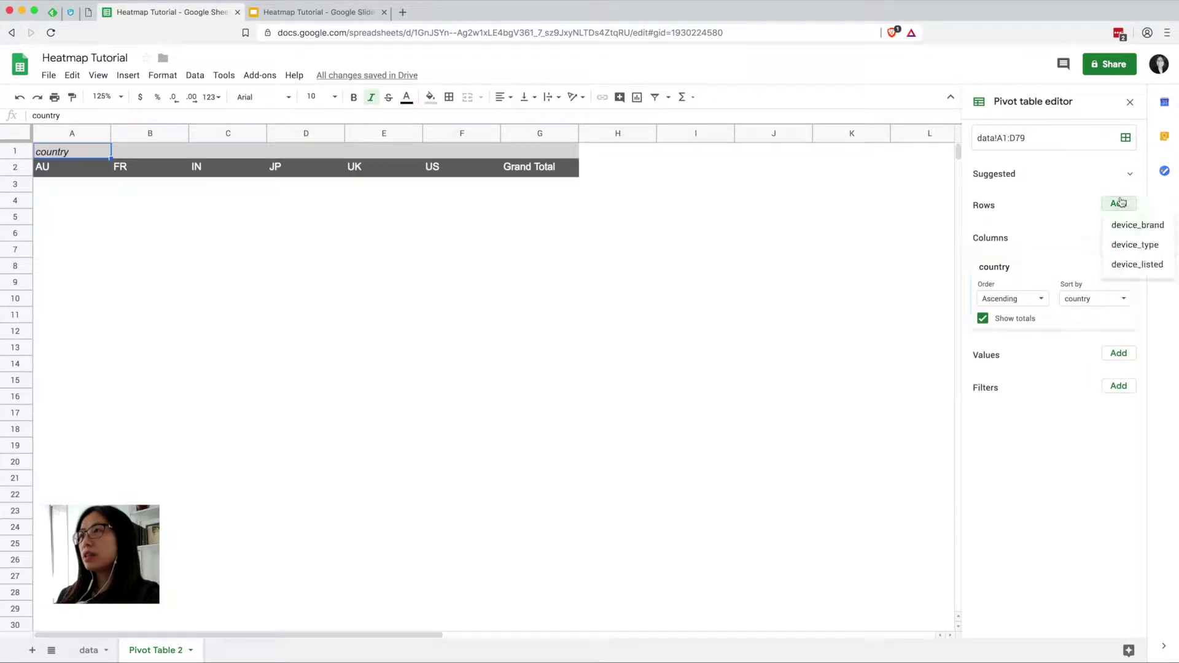
left_click(1131, 226)
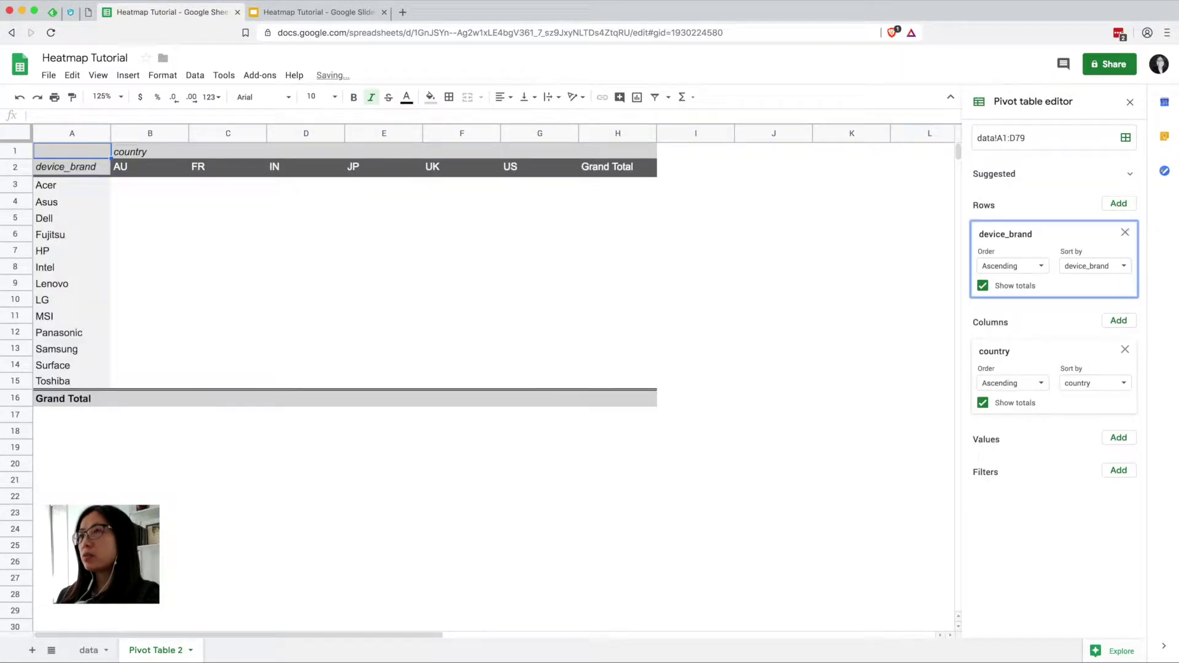
left_click(1124, 438)
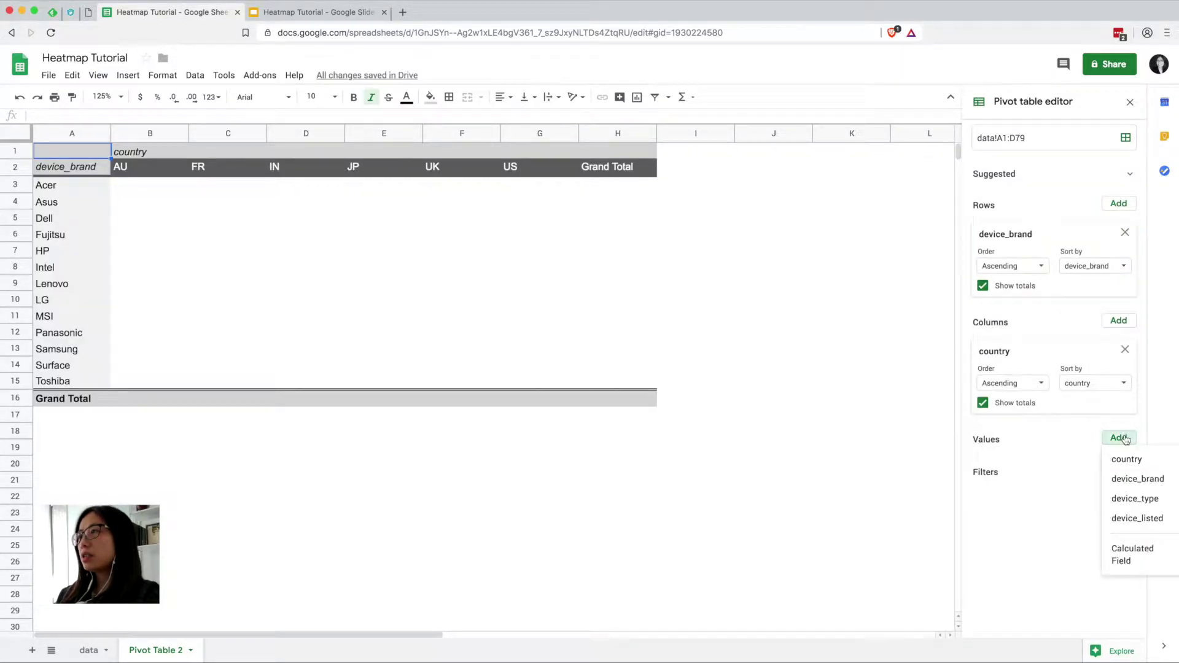
left_click(1130, 520)
left_click(1037, 508)
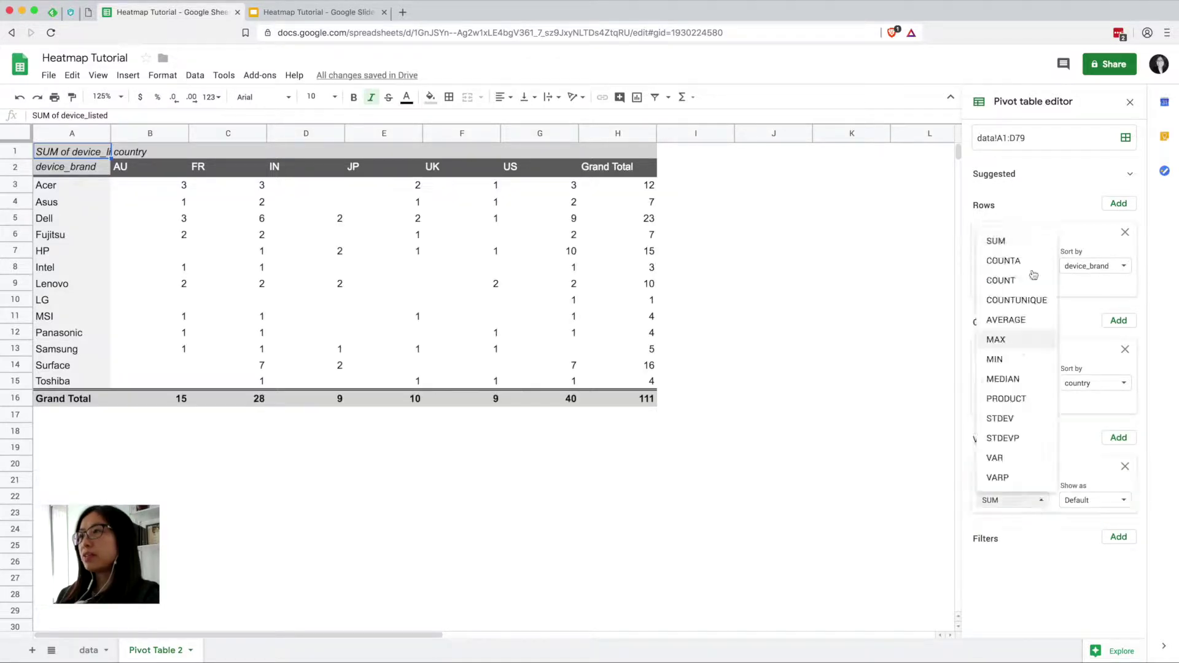
left_click(1026, 244)
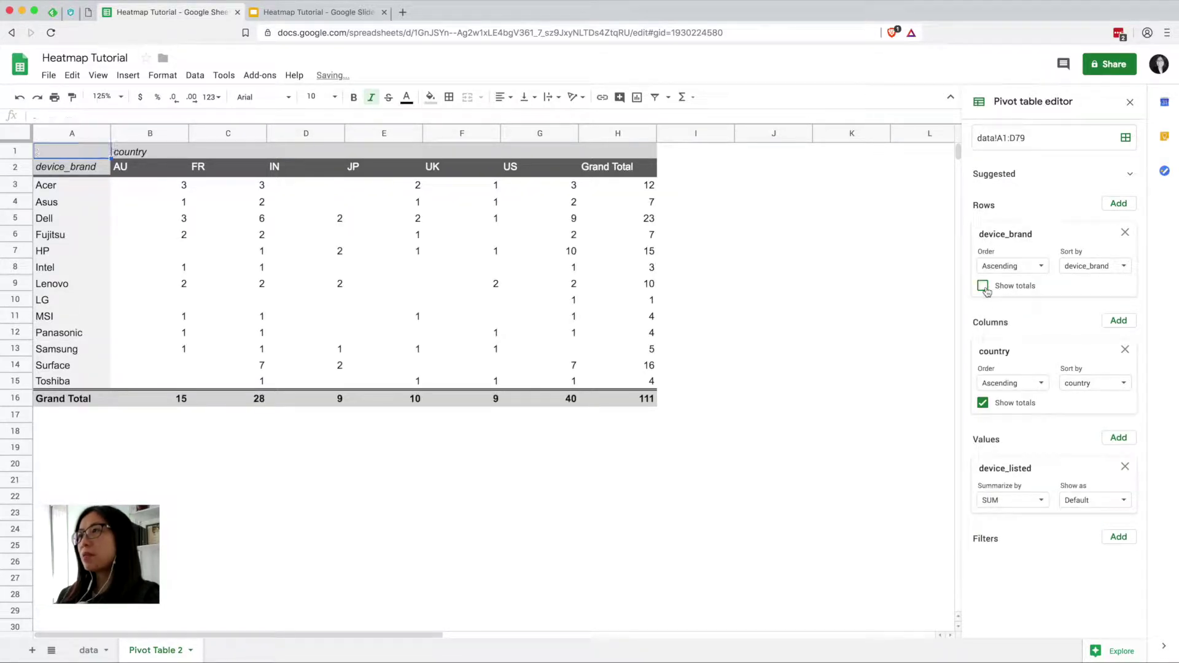
Step: Turn off the grand total row and the grand total column
left_click(982, 286)
left_click(983, 403)
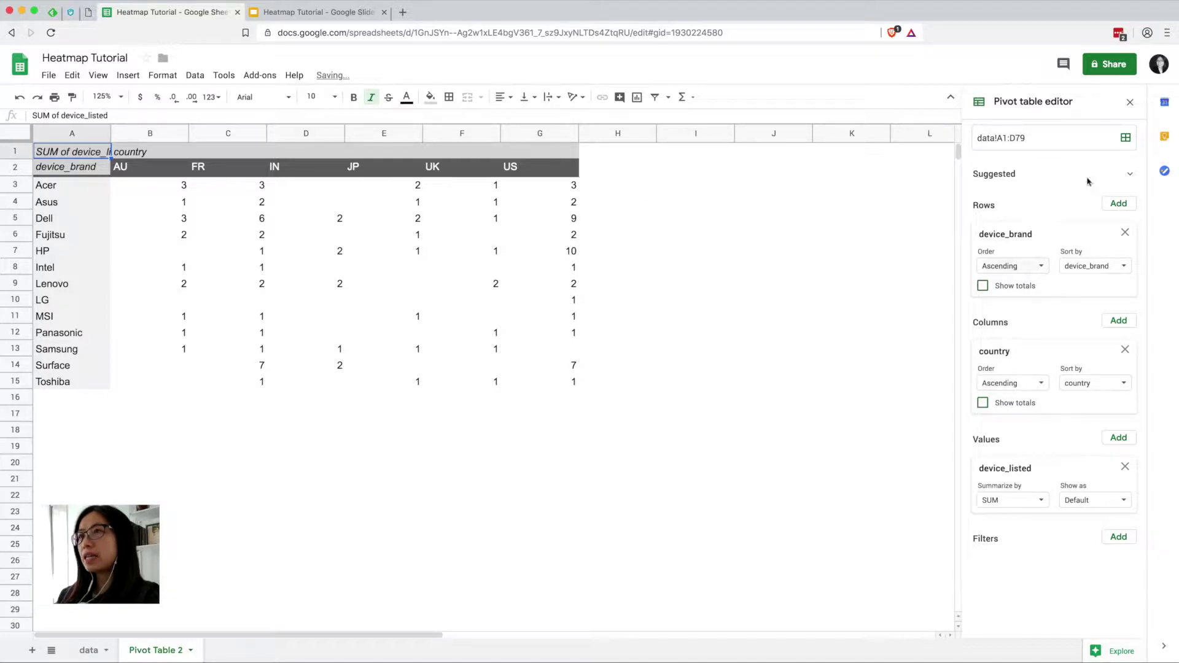
left_click(568, 386)
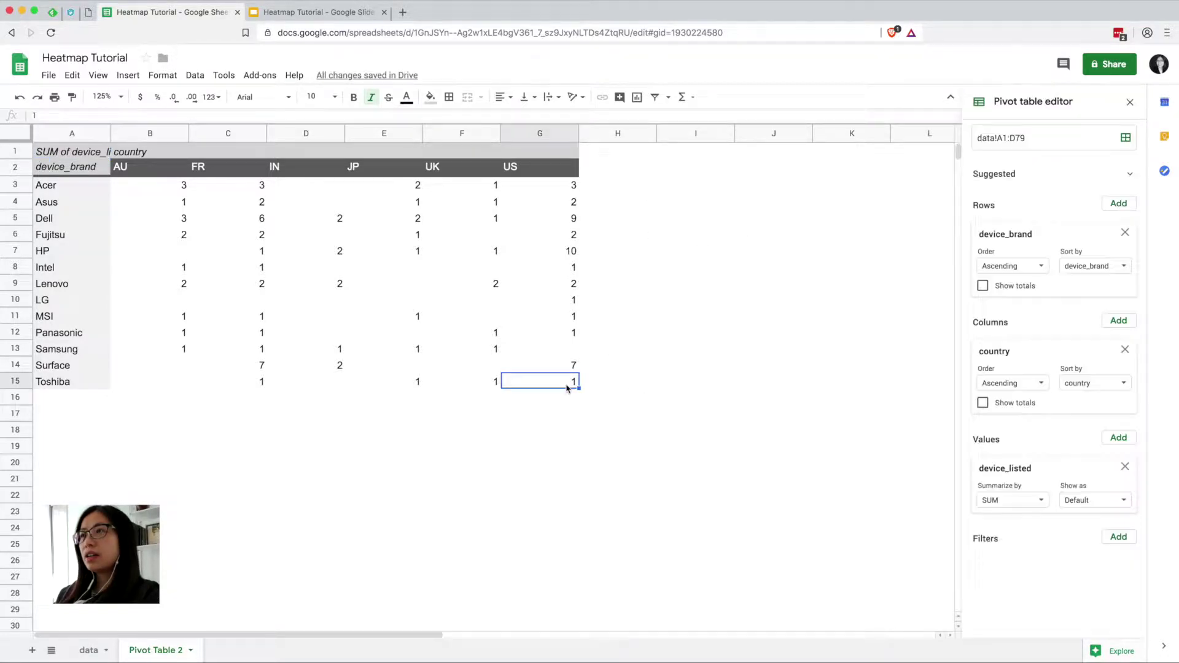
Step: Add a colour scale conditional formatting rule to the value cells B3:G15
left_click(161, 187, "shift")
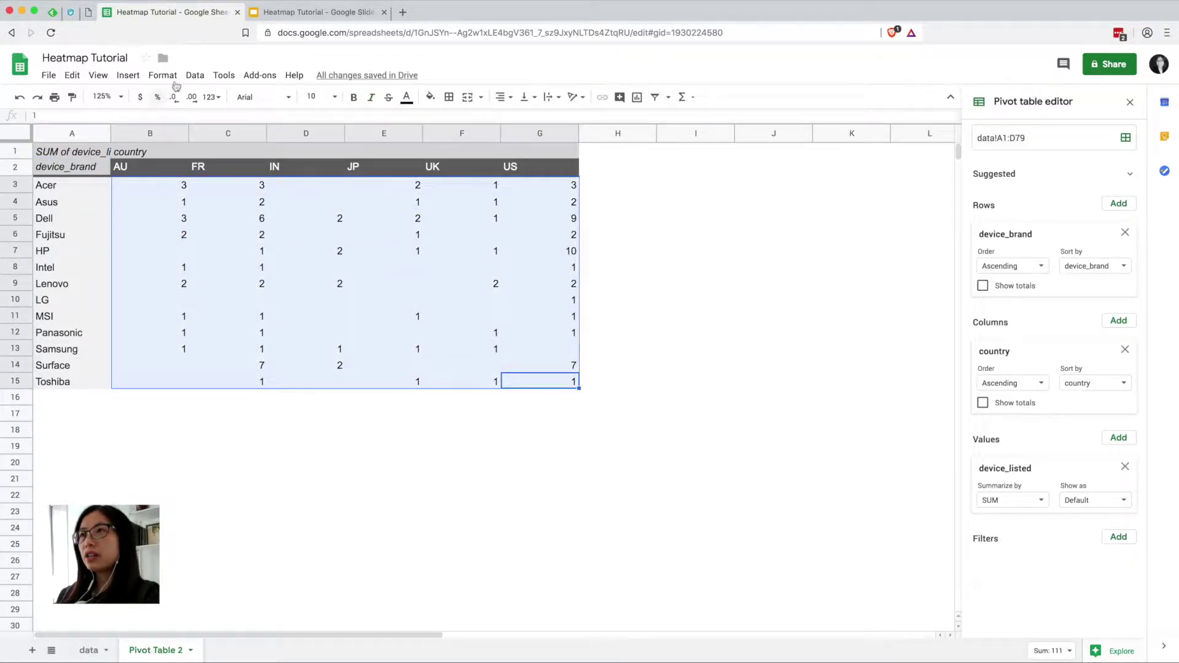
left_click(161, 75)
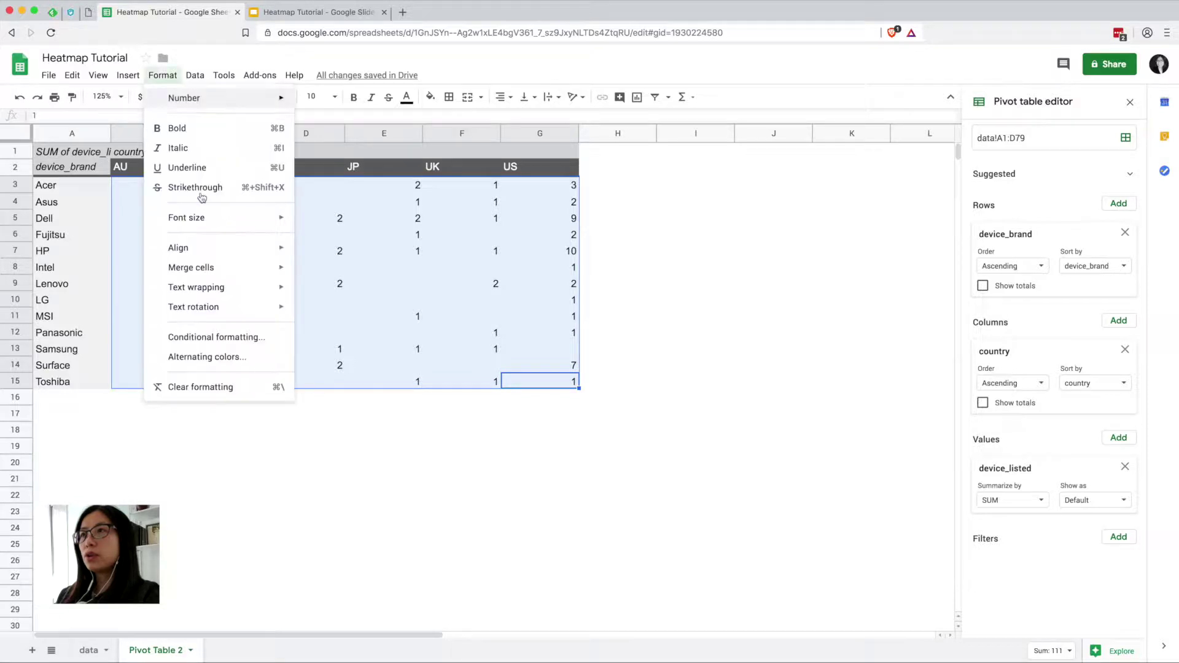
left_click(239, 339)
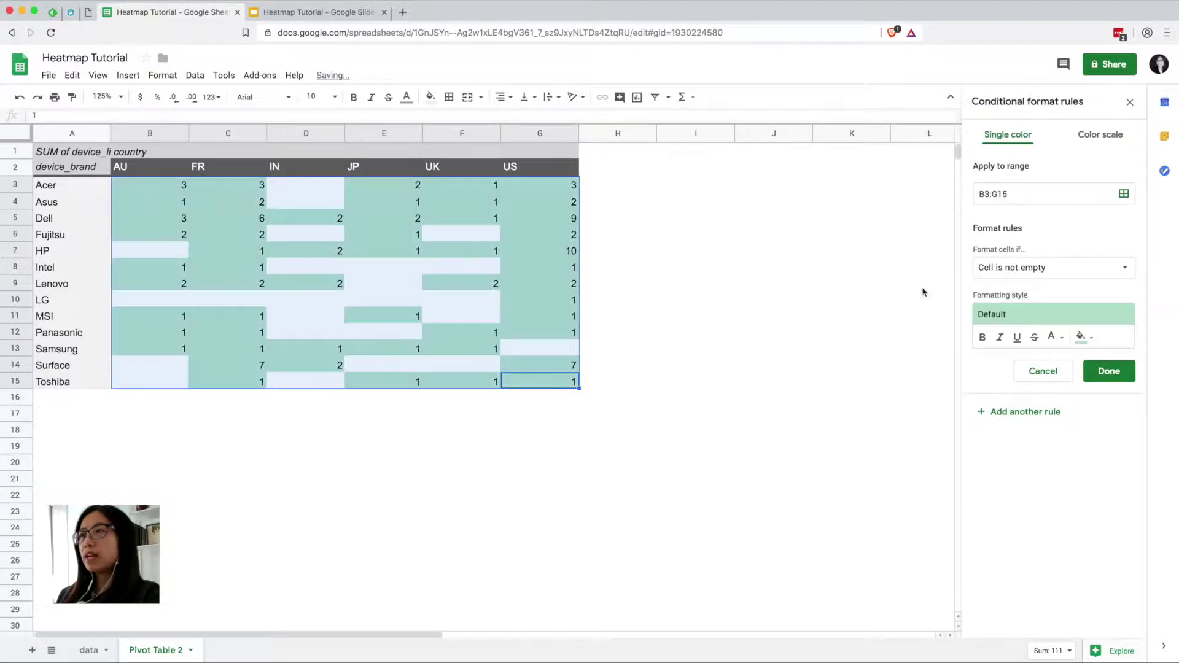
left_click(1102, 140)
left_click(1071, 275)
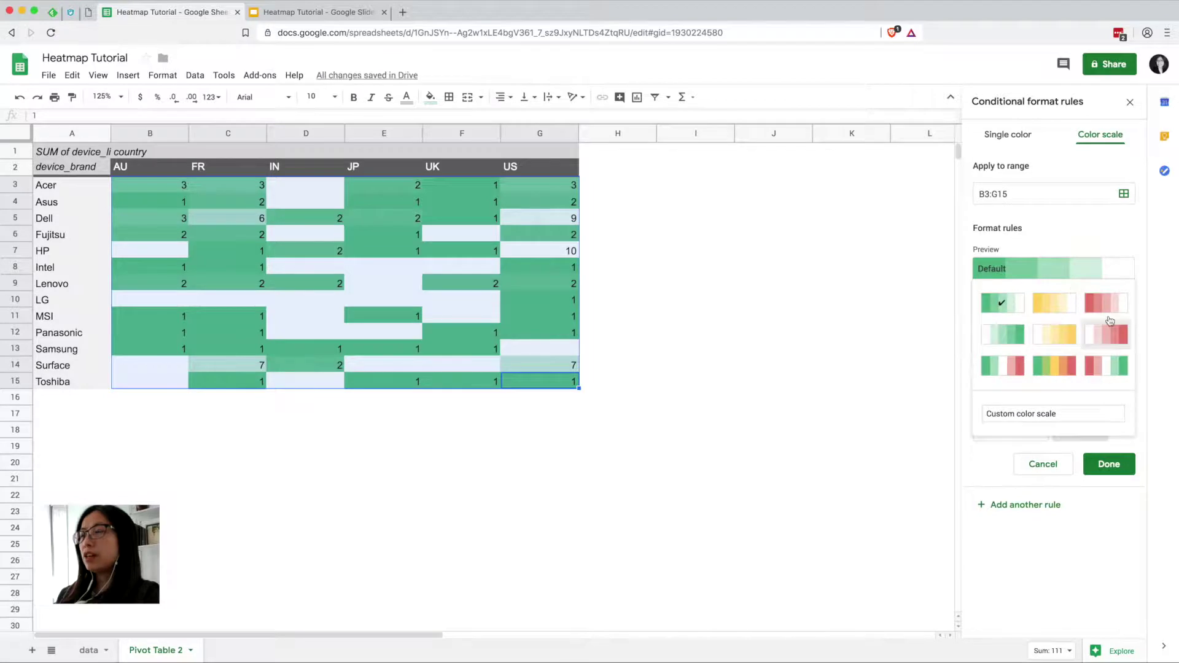
left_click(1054, 334)
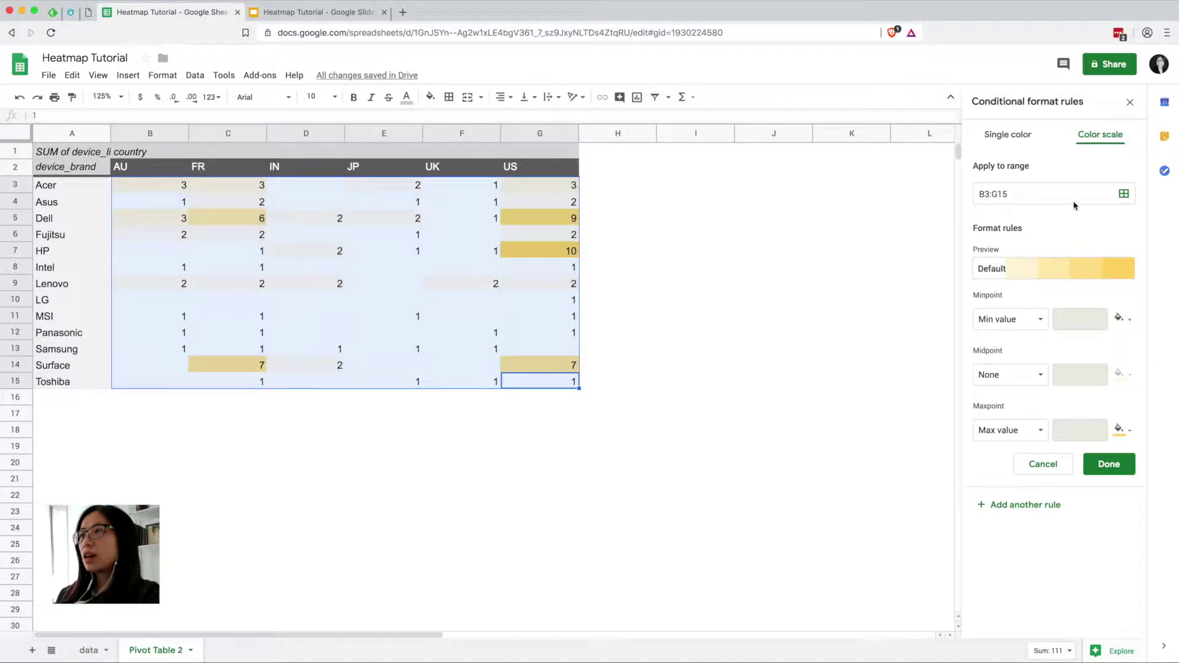
left_click(1089, 274)
left_click(1051, 415)
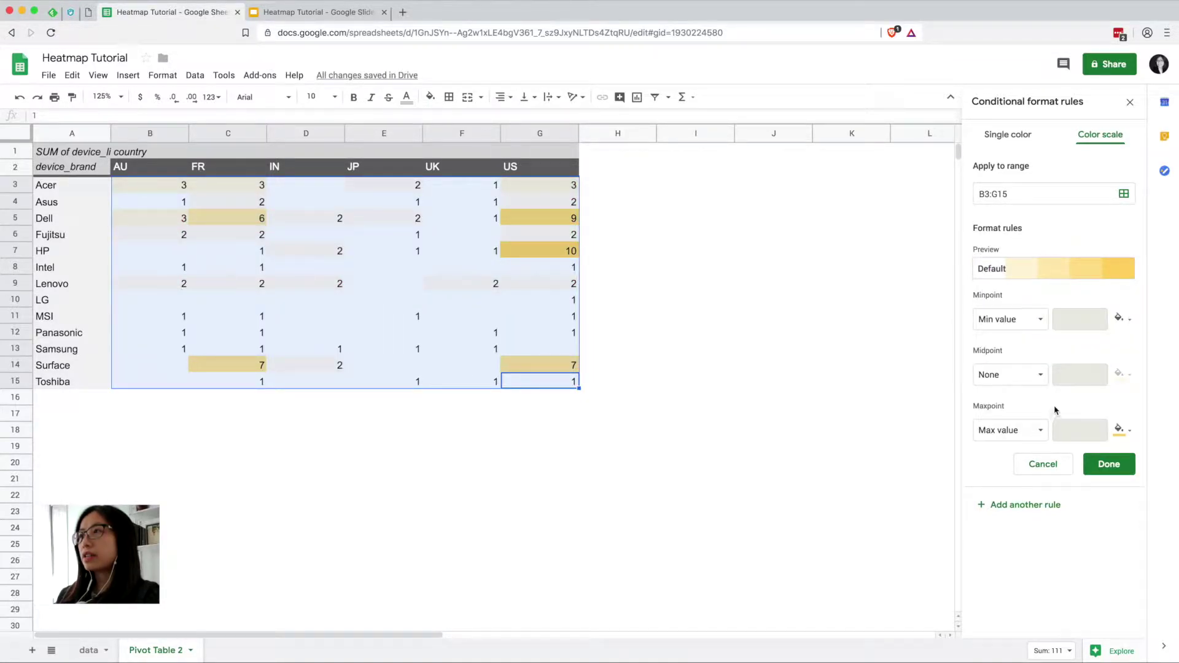
Step: Set the scale from a light blue minpoint to a deep blue maxpoint and save the rule
left_click(1121, 318)
left_click(1098, 376)
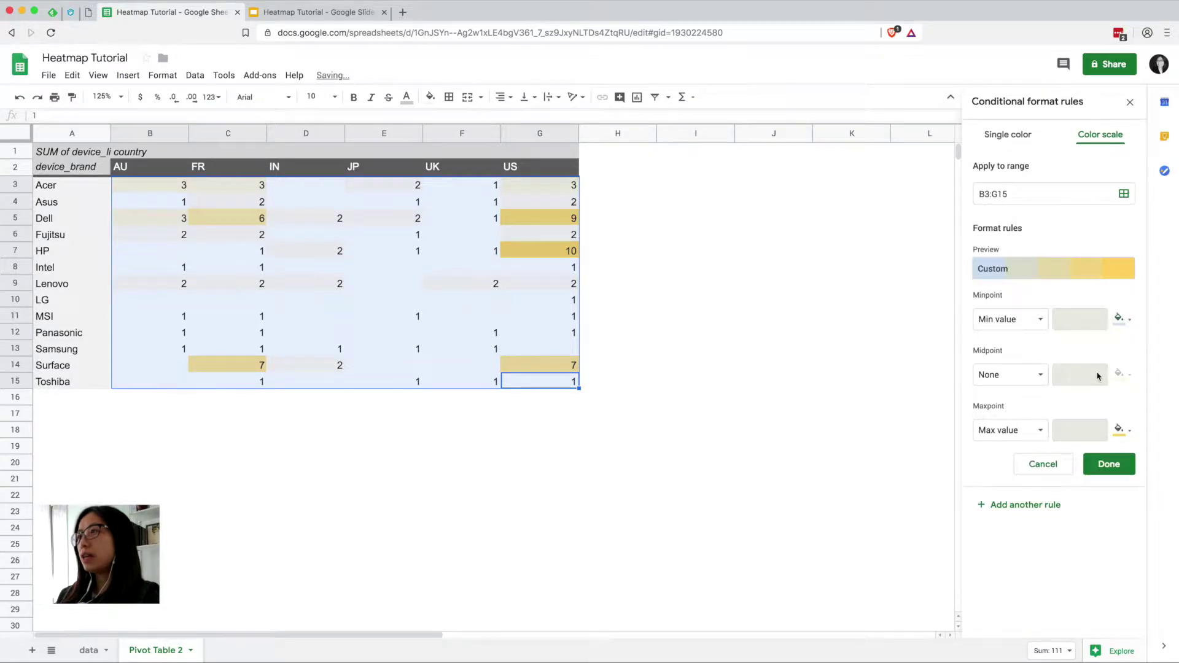
left_click(1123, 433)
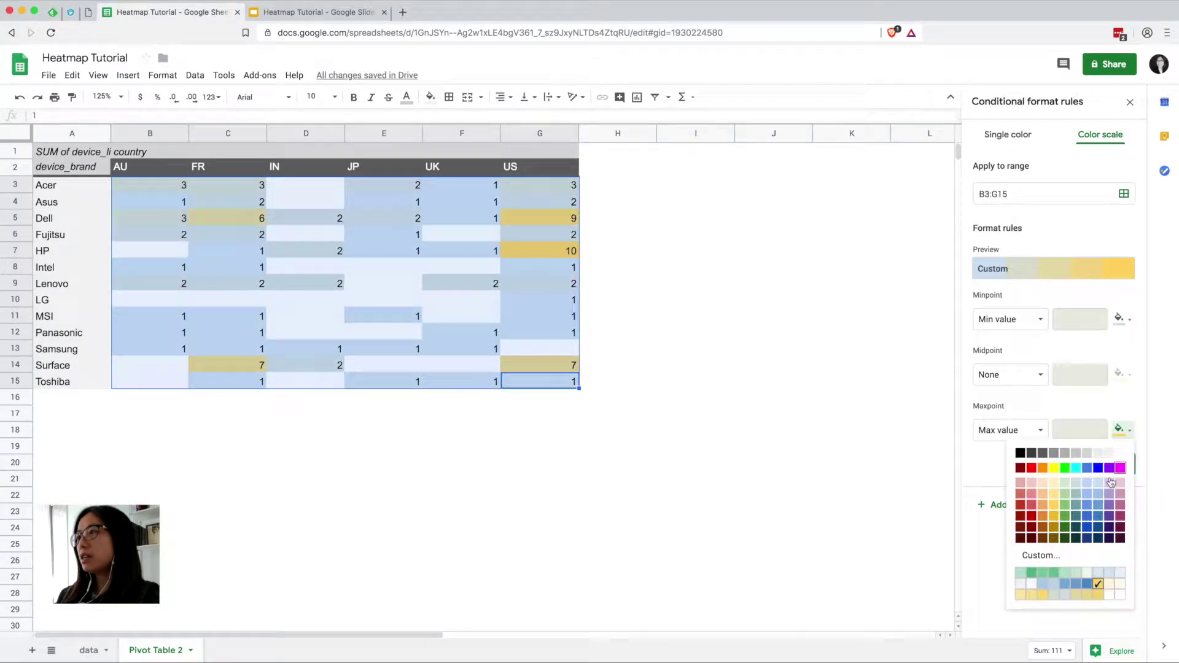
left_click(1099, 521)
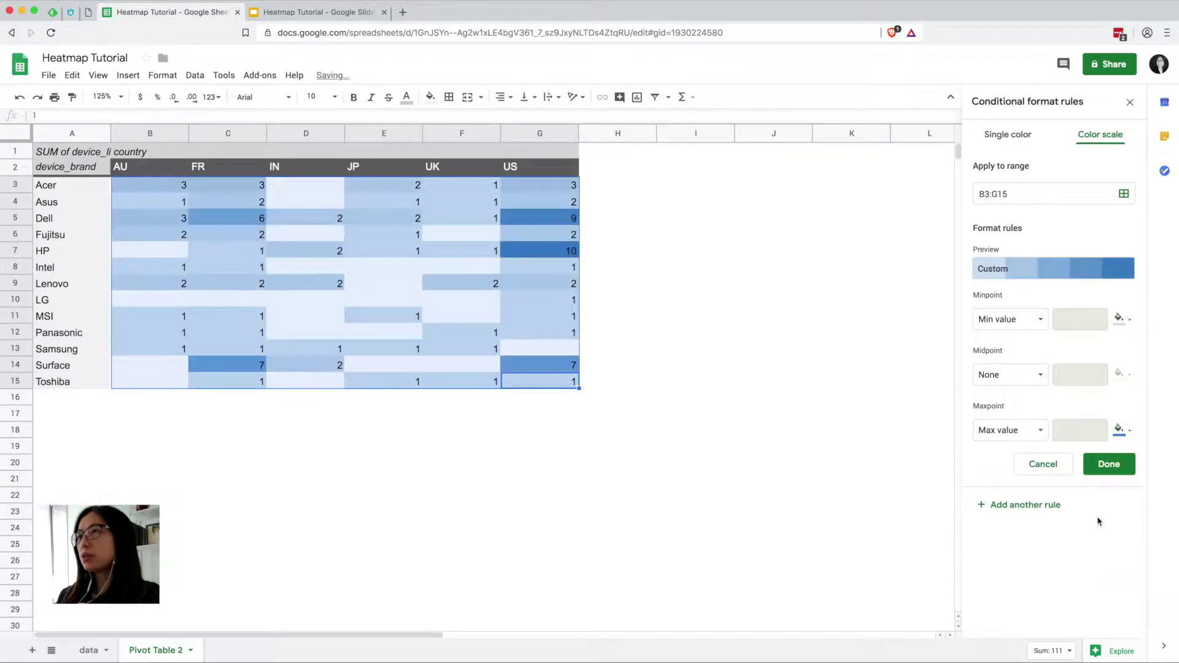
left_click(1110, 466)
Step: Make the pivot numbers centred, size 9 and dark grey
left_click(1130, 102)
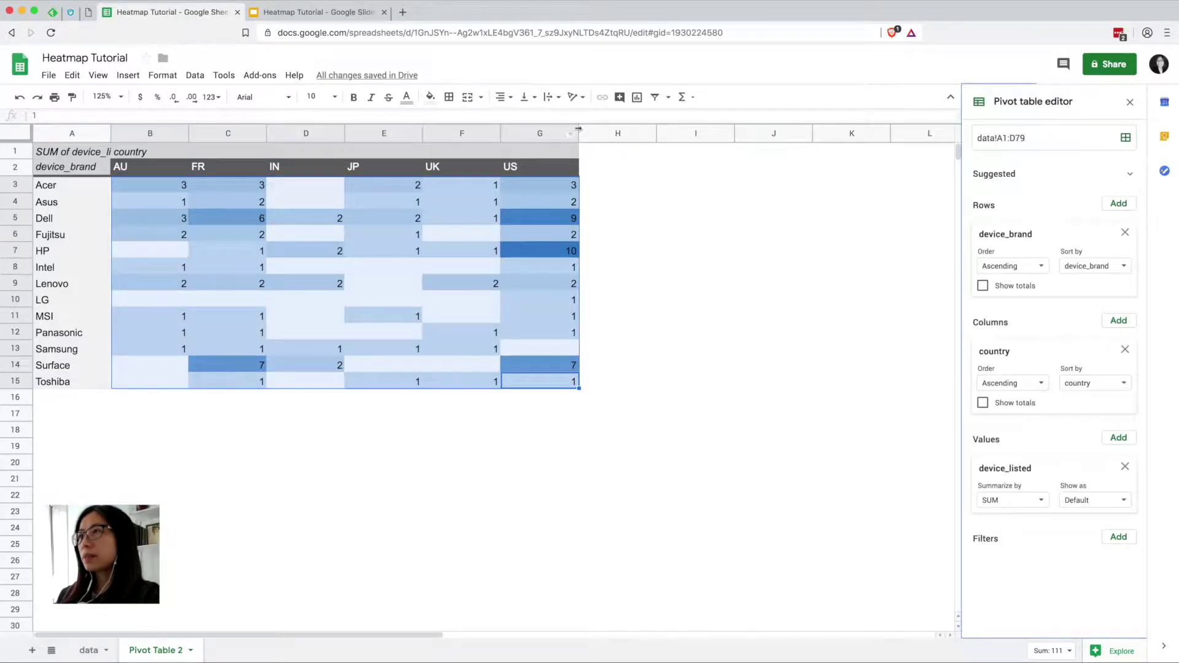
left_click(1140, 102)
left_click(505, 97)
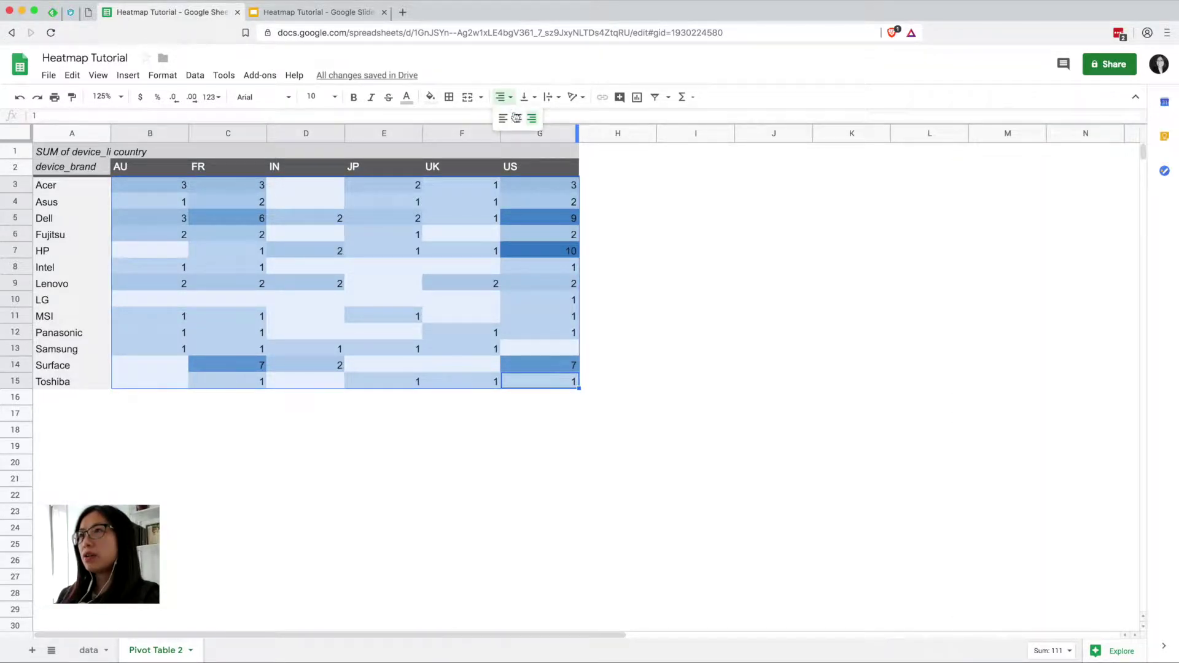
left_click(519, 116)
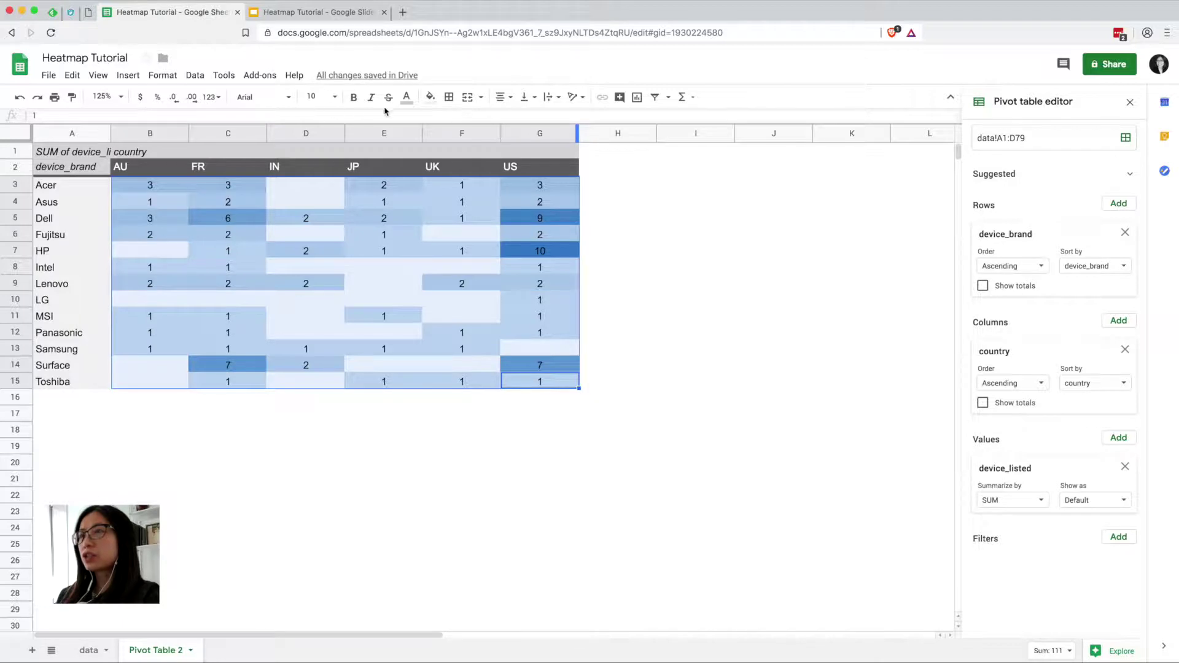
left_click(335, 100)
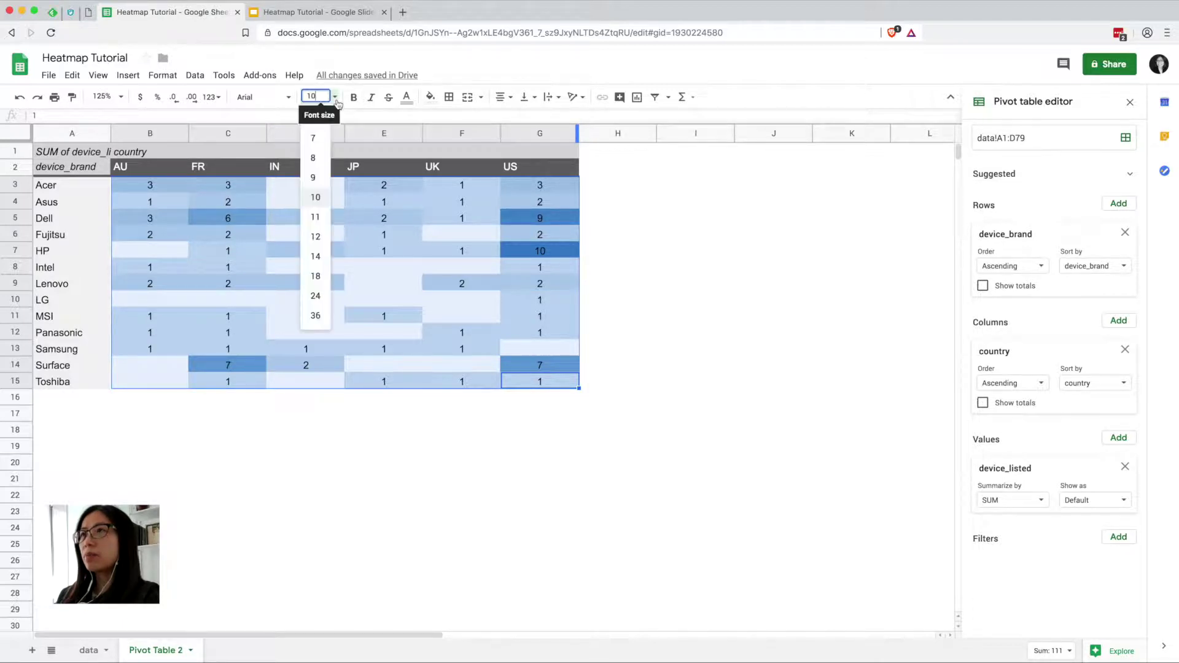
left_click(314, 178)
left_click(406, 97)
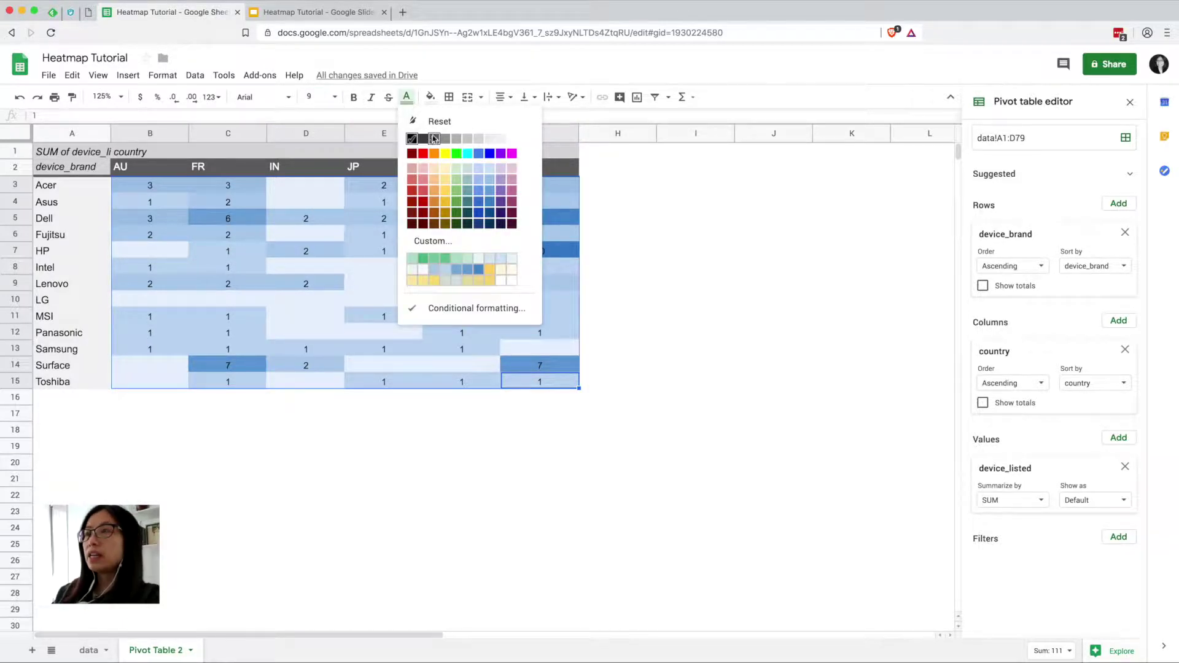
left_click(434, 138)
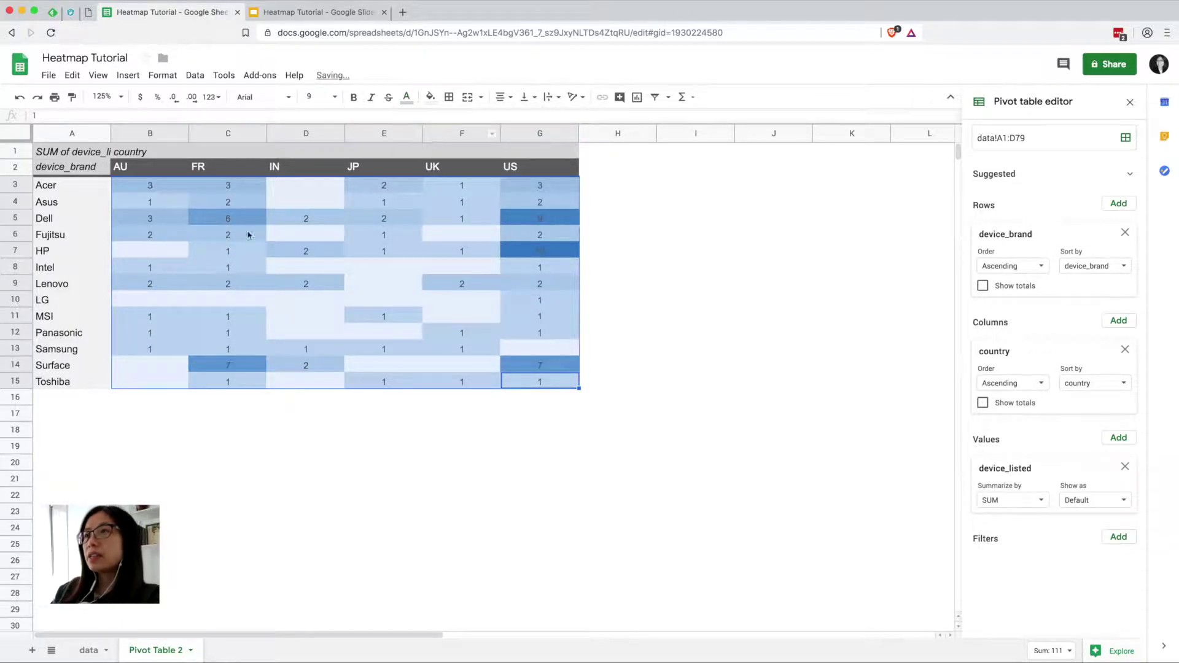
Step: Switch the whole pivot table A1:G15 to the Roboto font
left_click(92, 167)
left_click(92, 151)
left_click(552, 380, "shift")
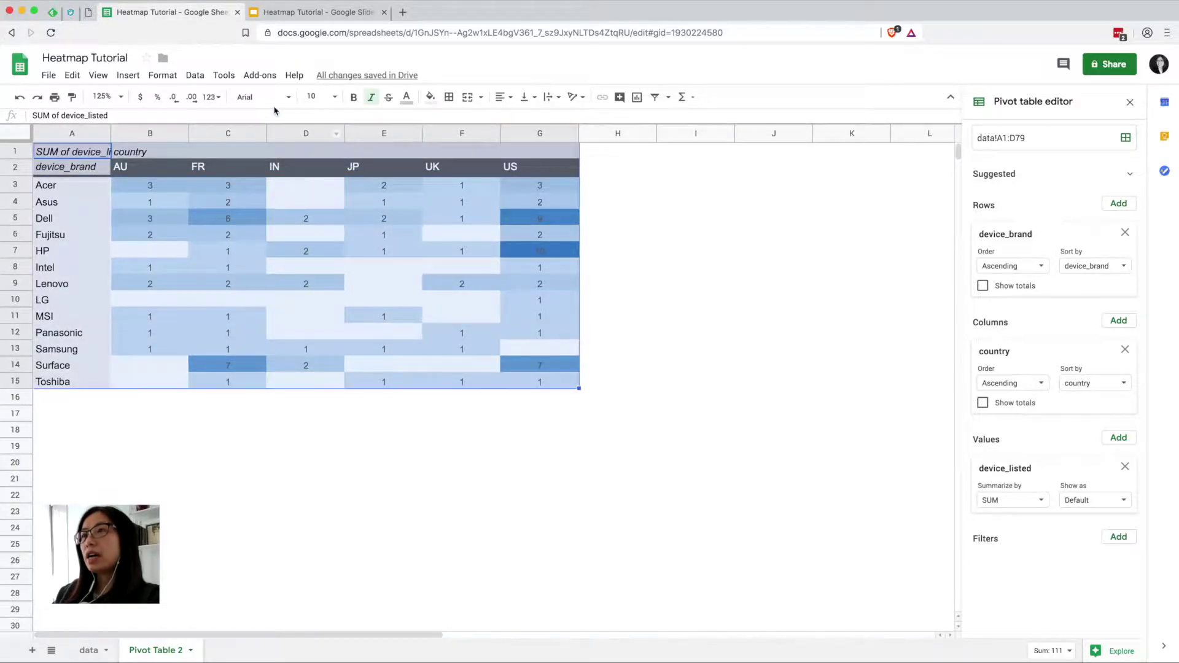
left_click(264, 97)
left_click(277, 150)
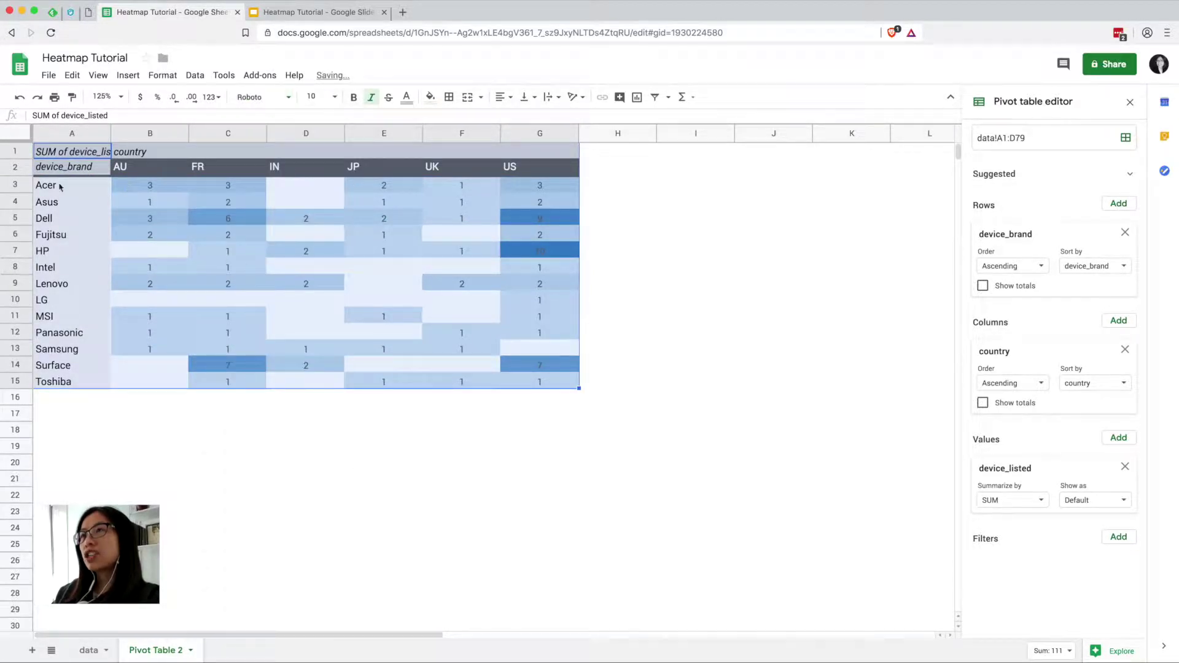
Step: Shrink the brand names in A3:A15 to font size 9
left_click_drag(60, 186, 90, 384)
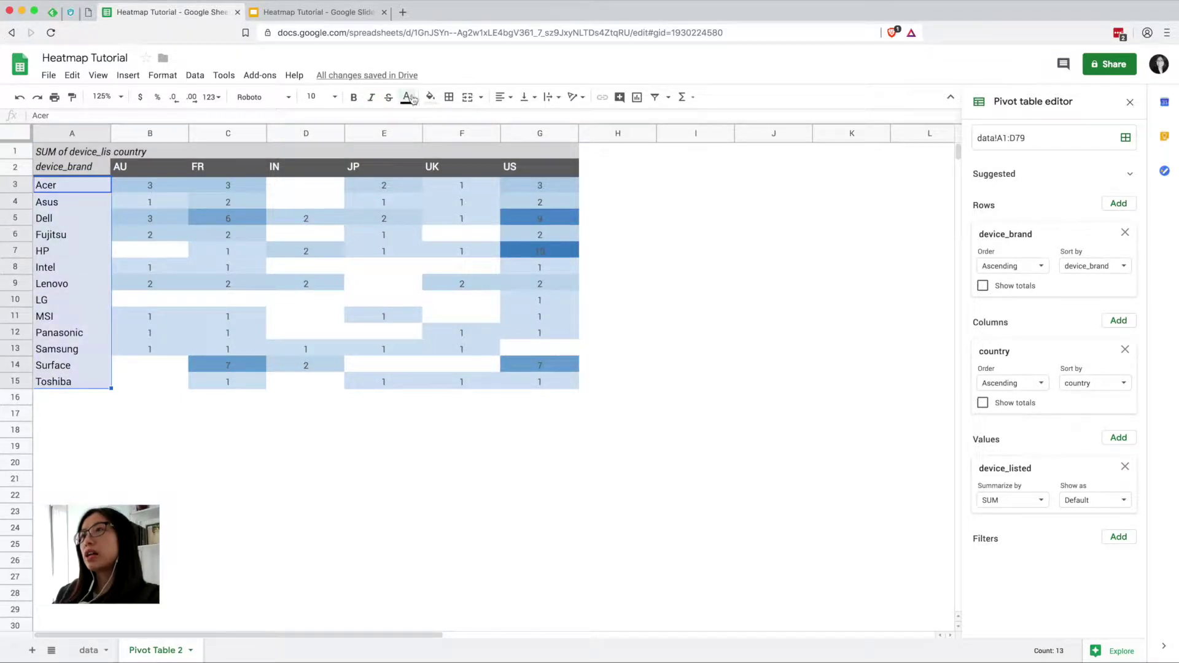
left_click(406, 97)
left_click(406, 97)
left_click(315, 96)
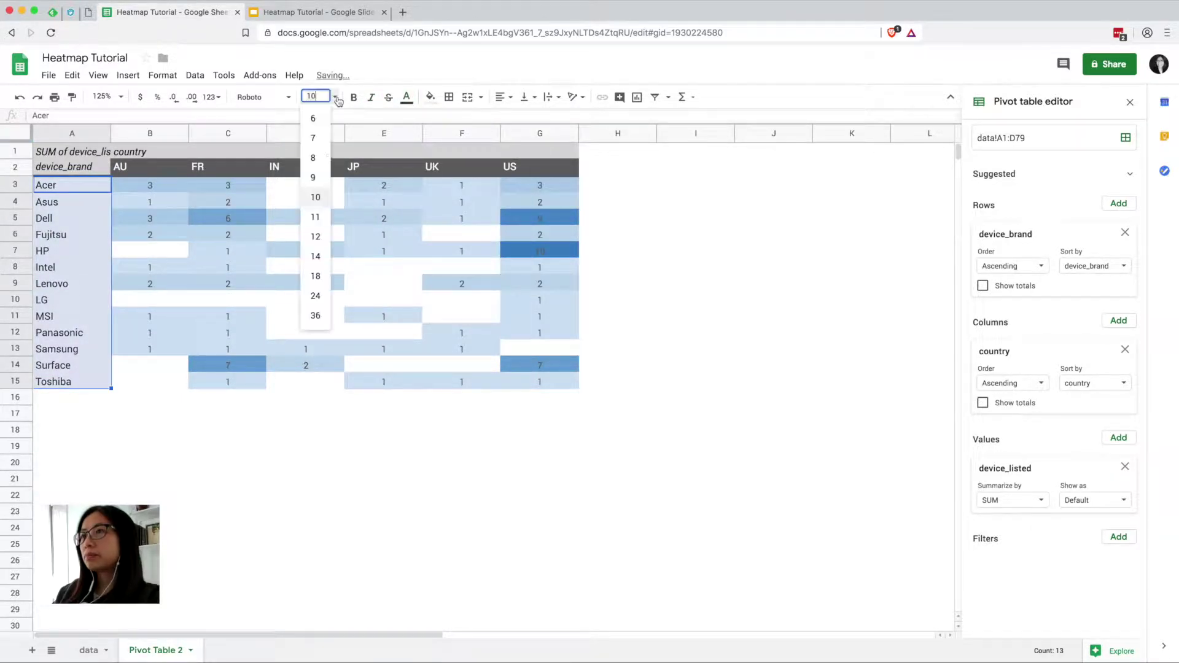
left_click(314, 178)
Step: Centre and bold the country headers AU through US in B2:G2
left_click_drag(157, 173, 557, 173)
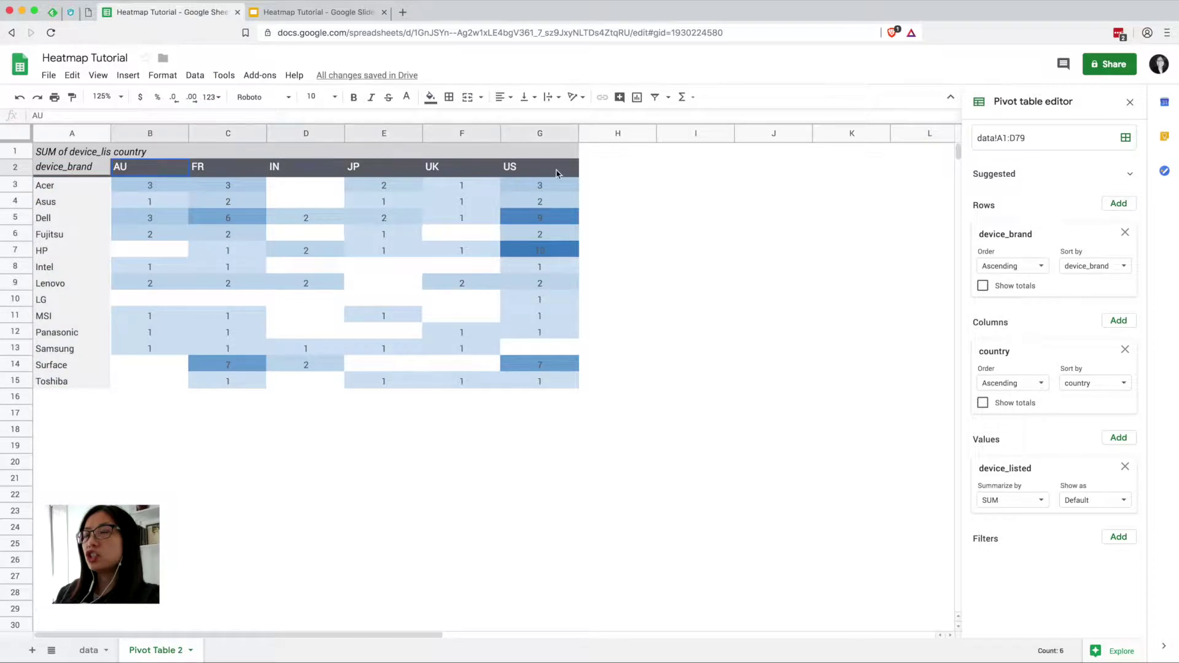
left_click(503, 97)
left_click(517, 116)
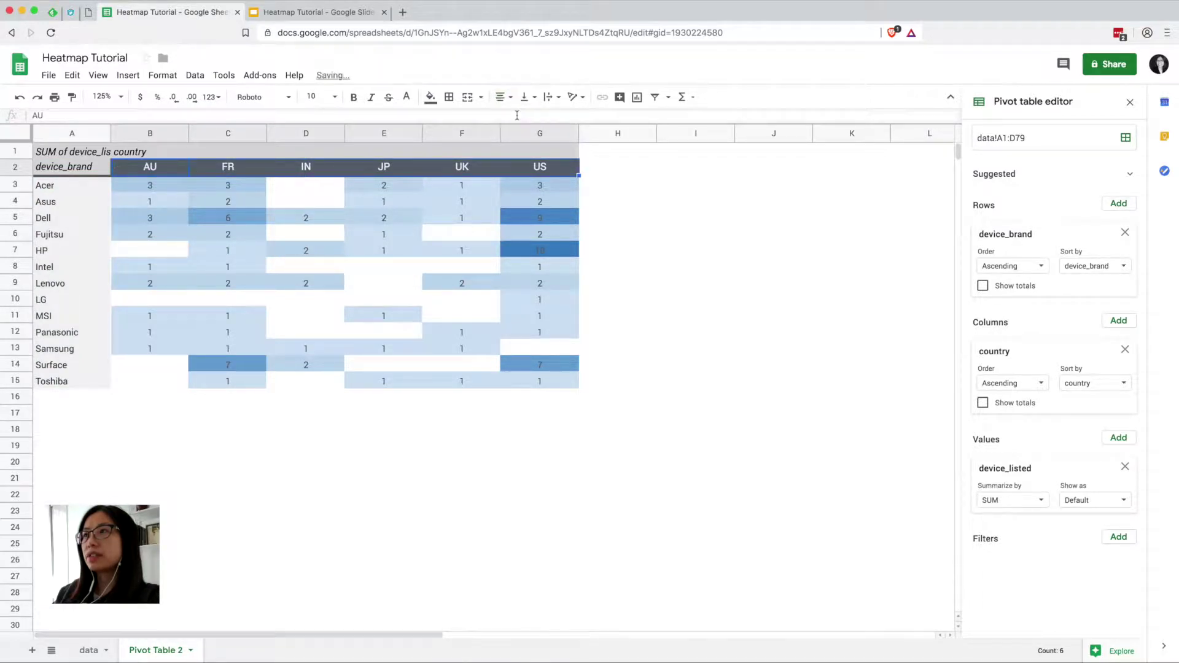
left_click(354, 97)
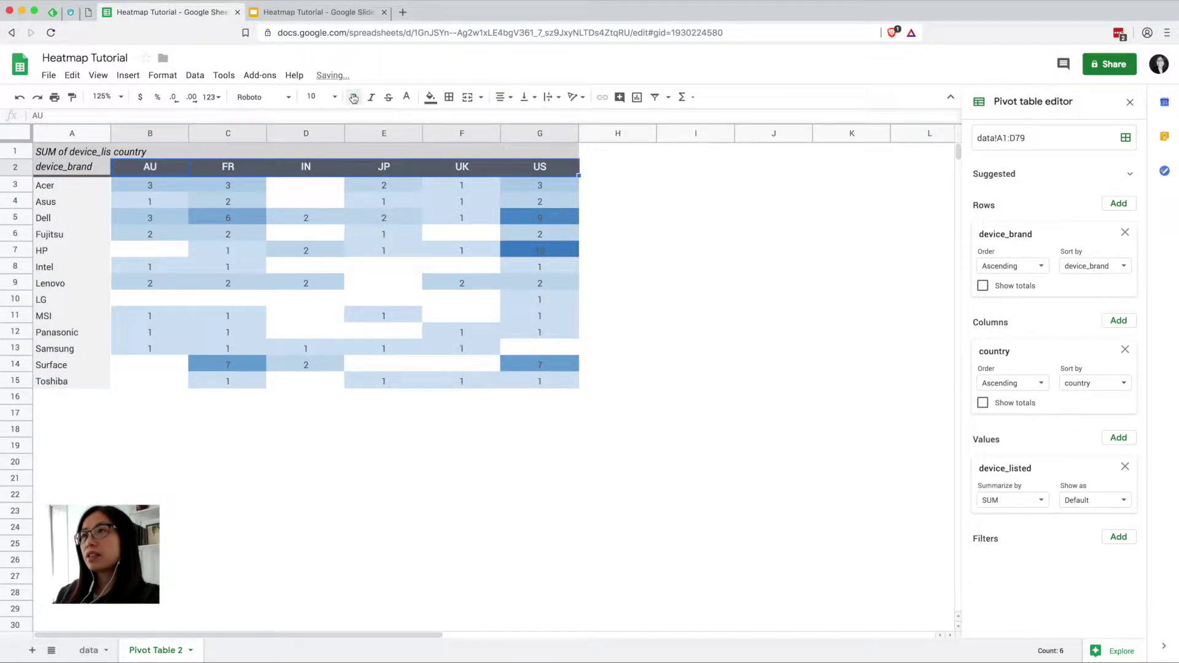
Step: Fill the brand column white and hide the device_brand label with white text
left_click(100, 195)
left_click_drag(99, 174, 83, 383)
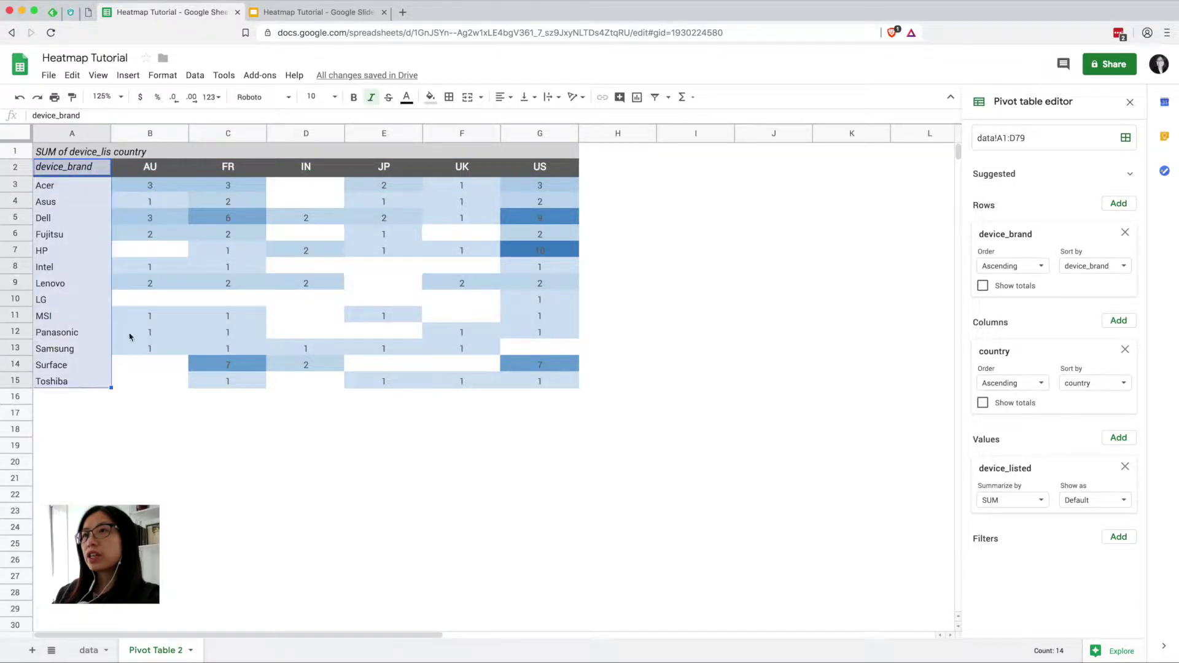
left_click(430, 97)
left_click(538, 139)
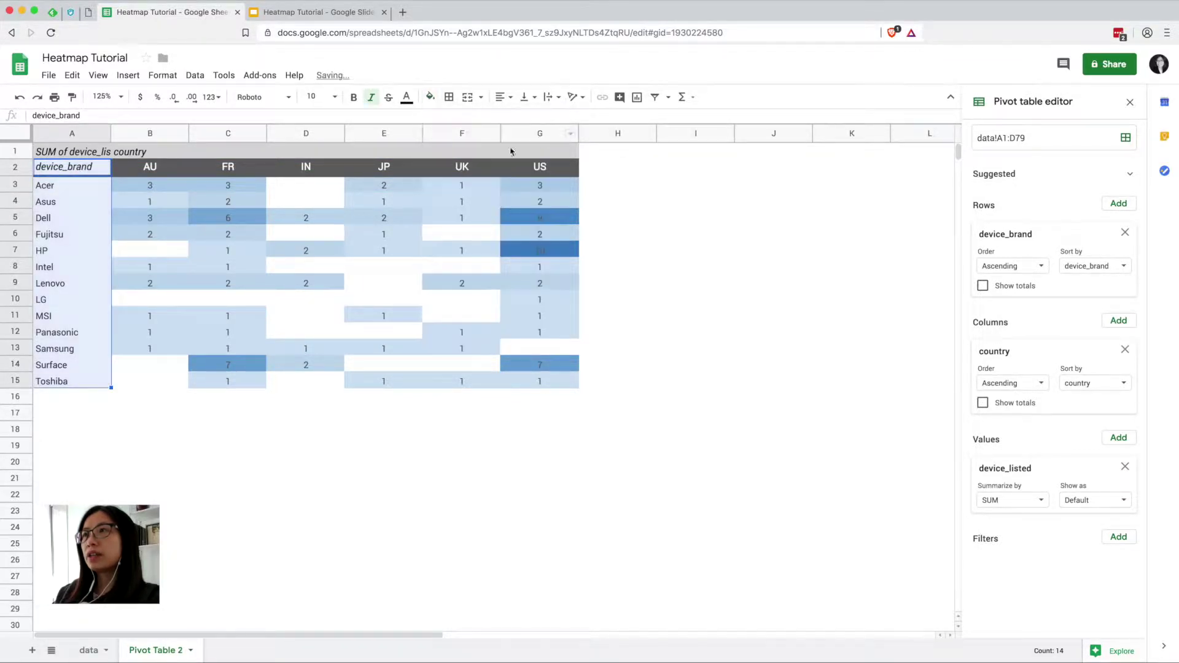
left_click(64, 174)
left_click(407, 97)
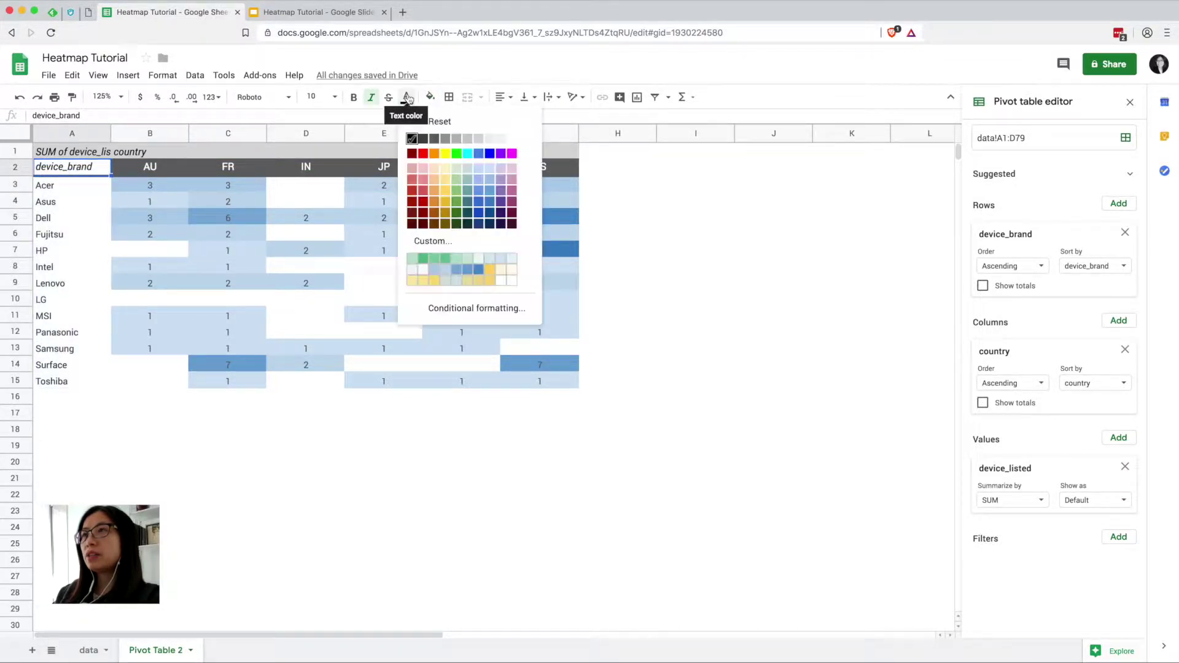
left_click(513, 141)
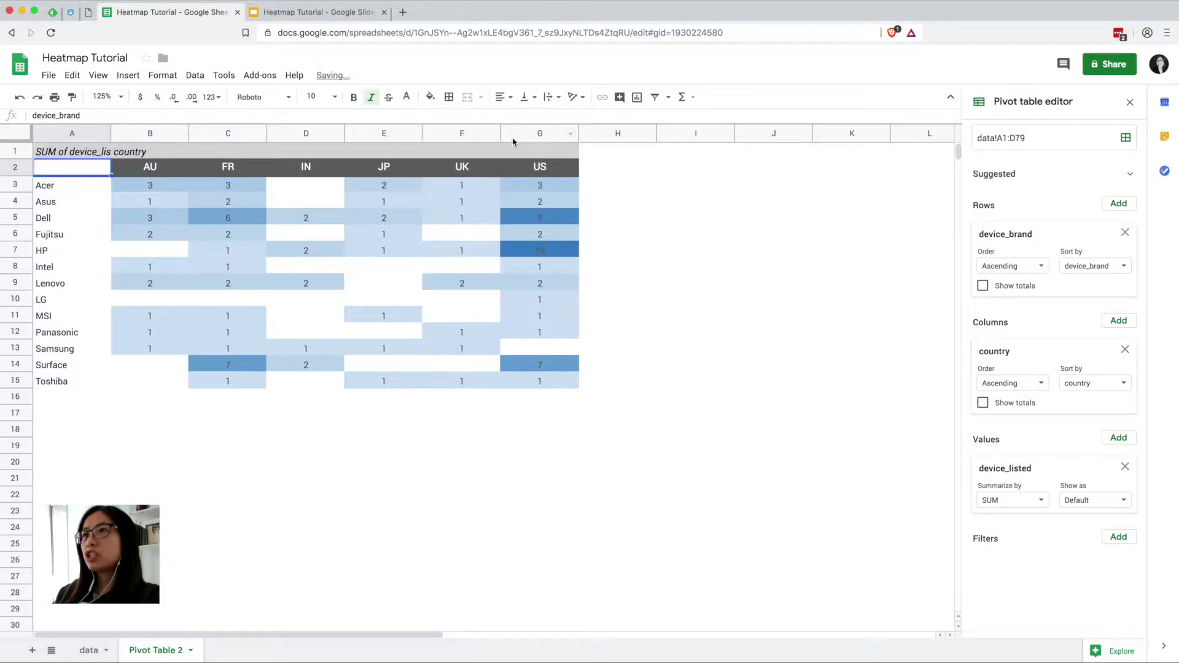
Step: Add a white bottom border under the country headers B2:G2
left_click(611, 203)
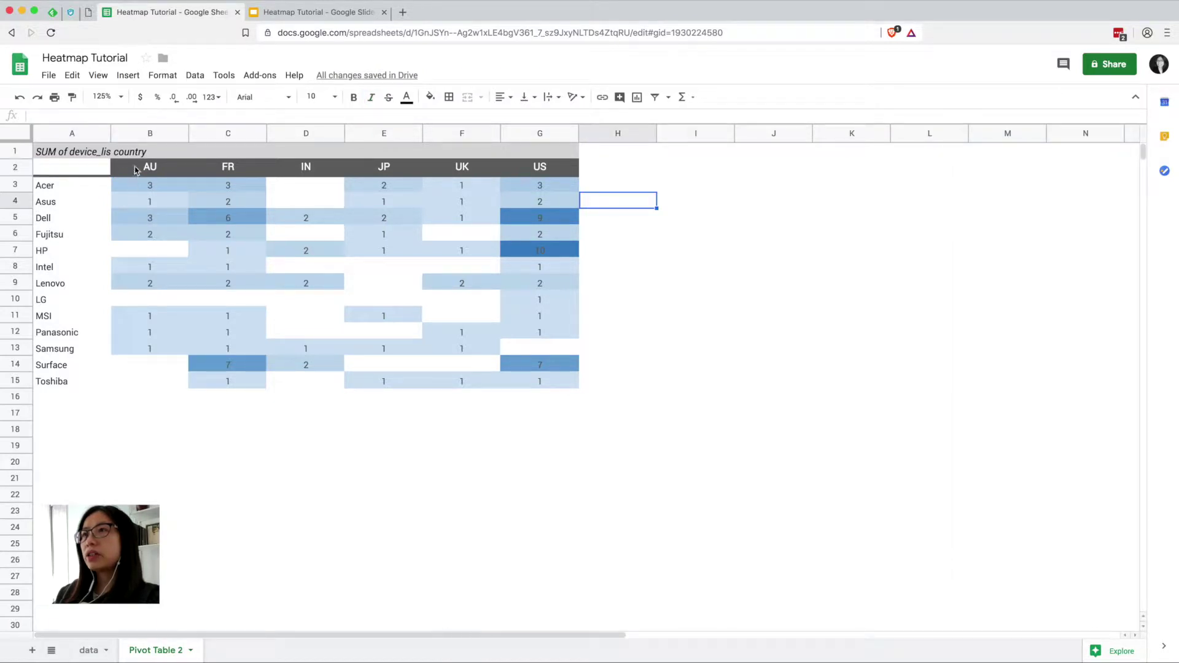
left_click(134, 167)
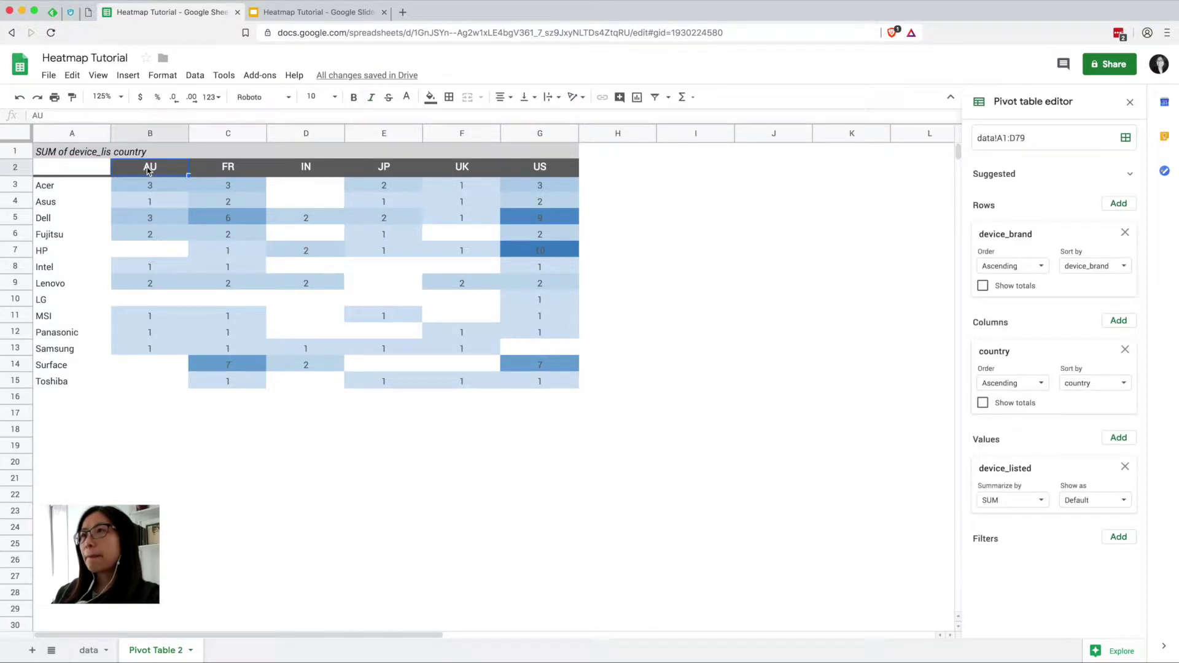
left_click_drag(359, 164, 540, 175)
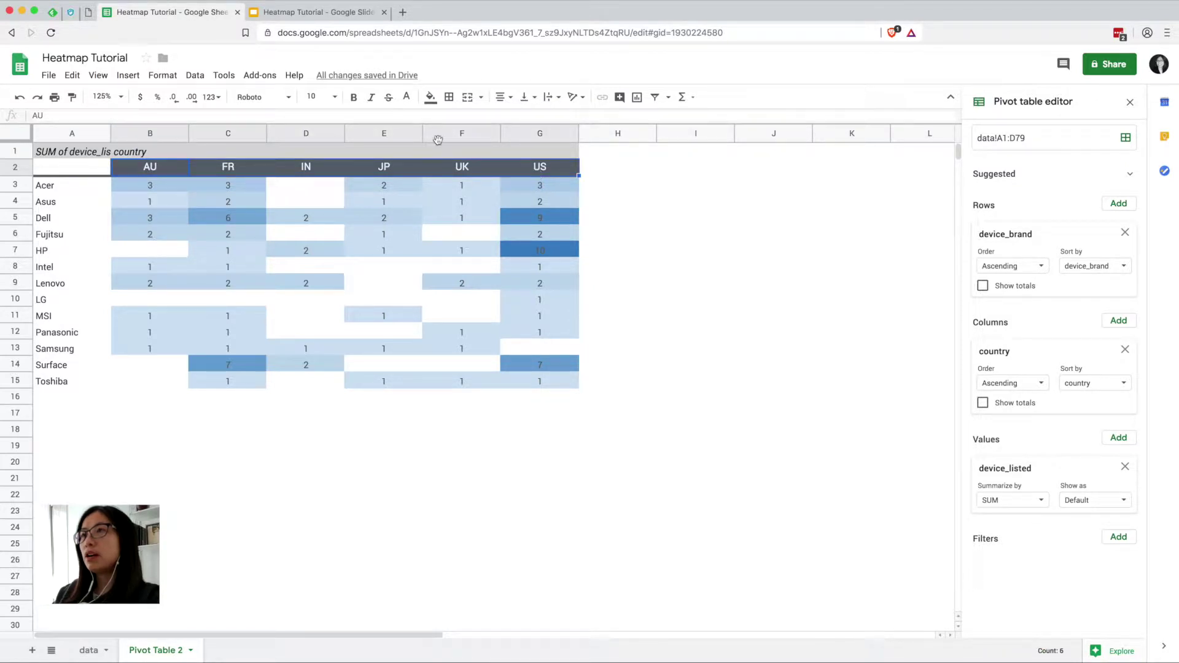
left_click(450, 98)
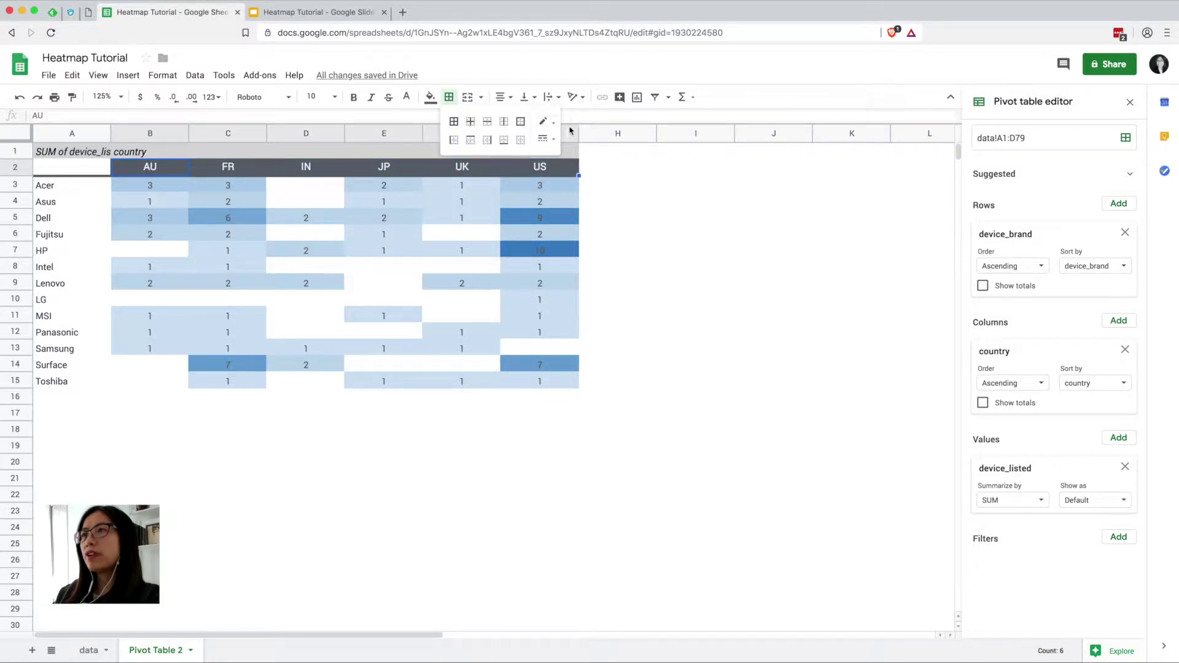
left_click(545, 122)
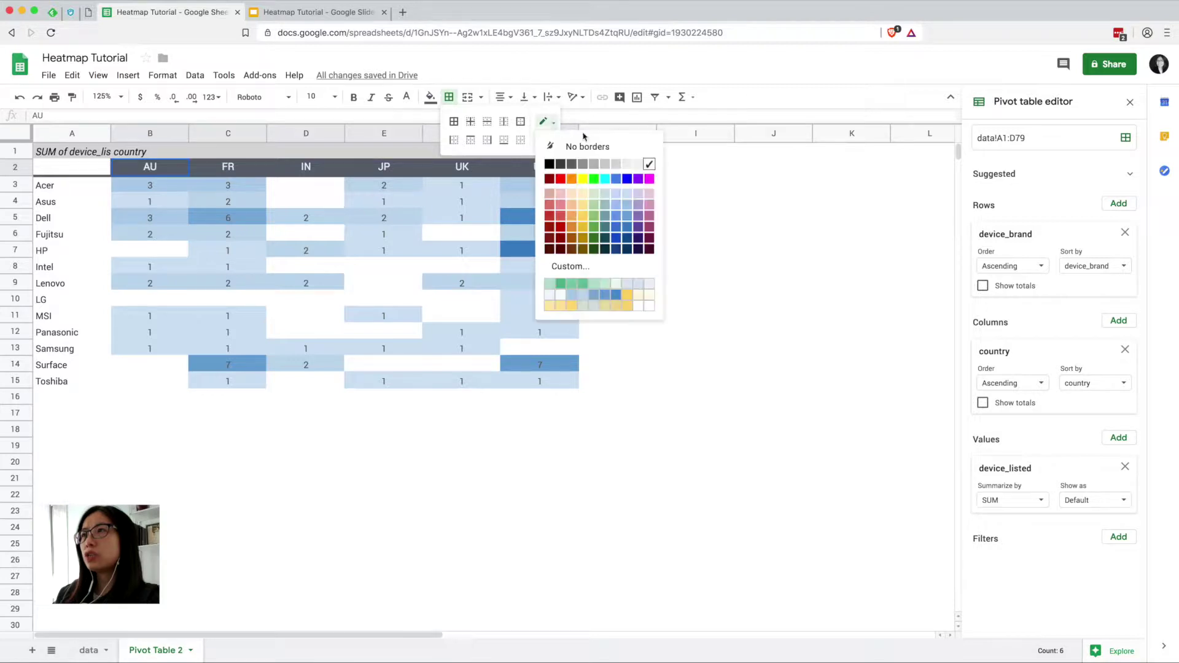
left_click(648, 164)
left_click(505, 142)
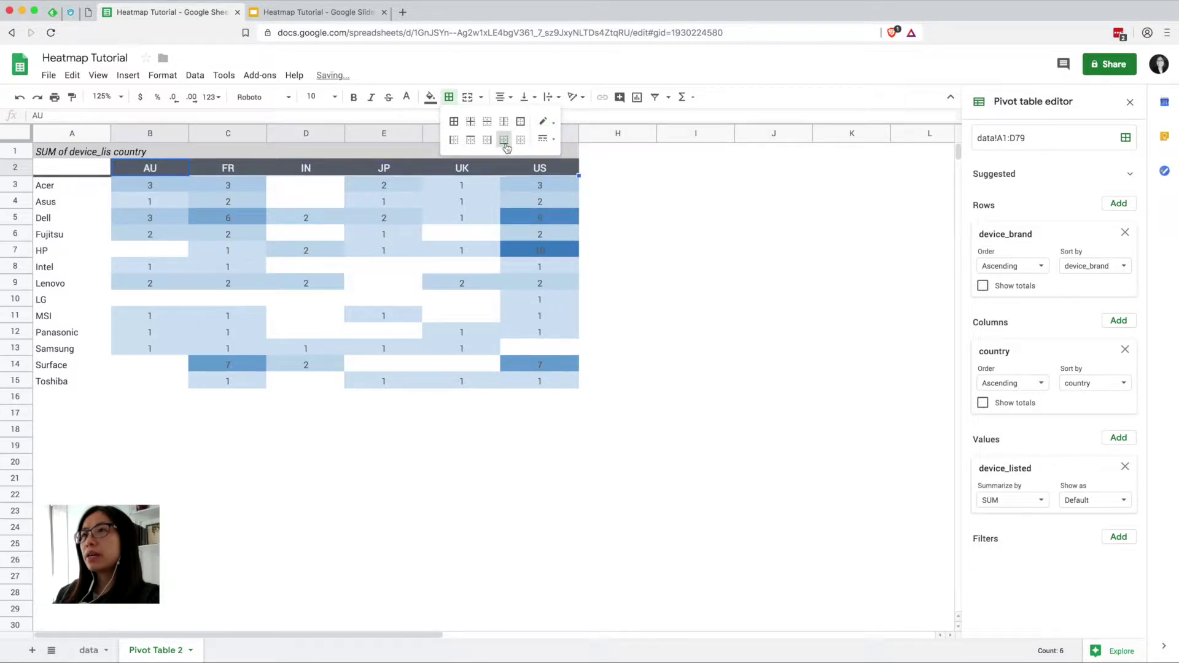
Step: Add a white bottom border to the blank label cell A2
left_click(80, 171)
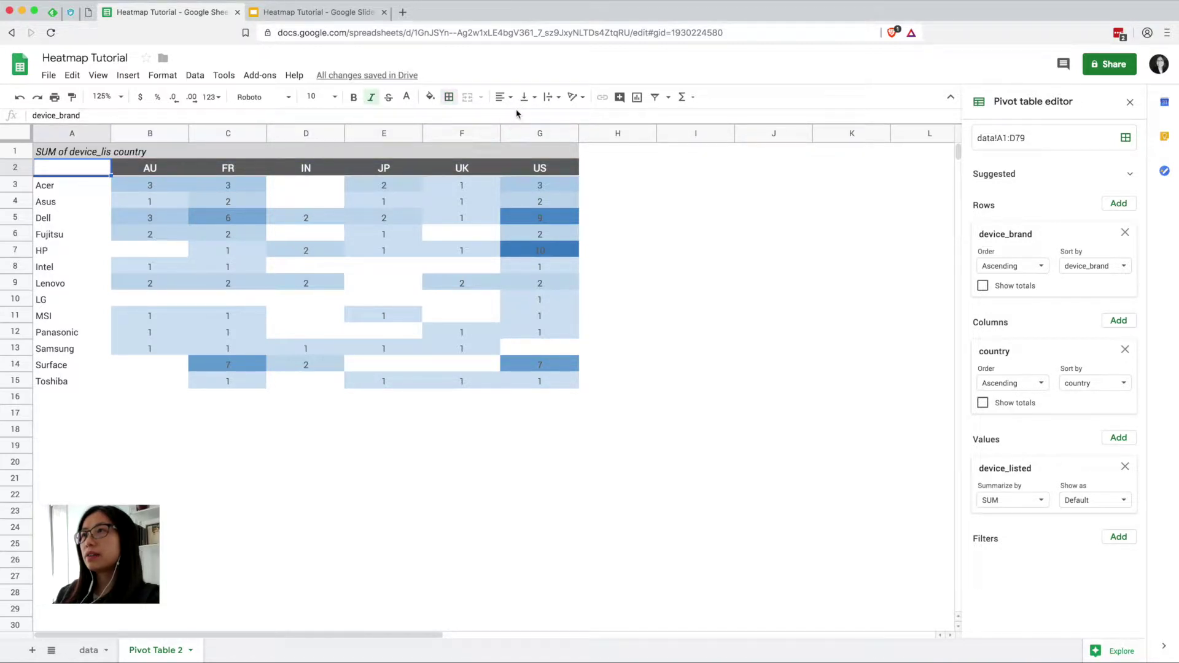
left_click(449, 97)
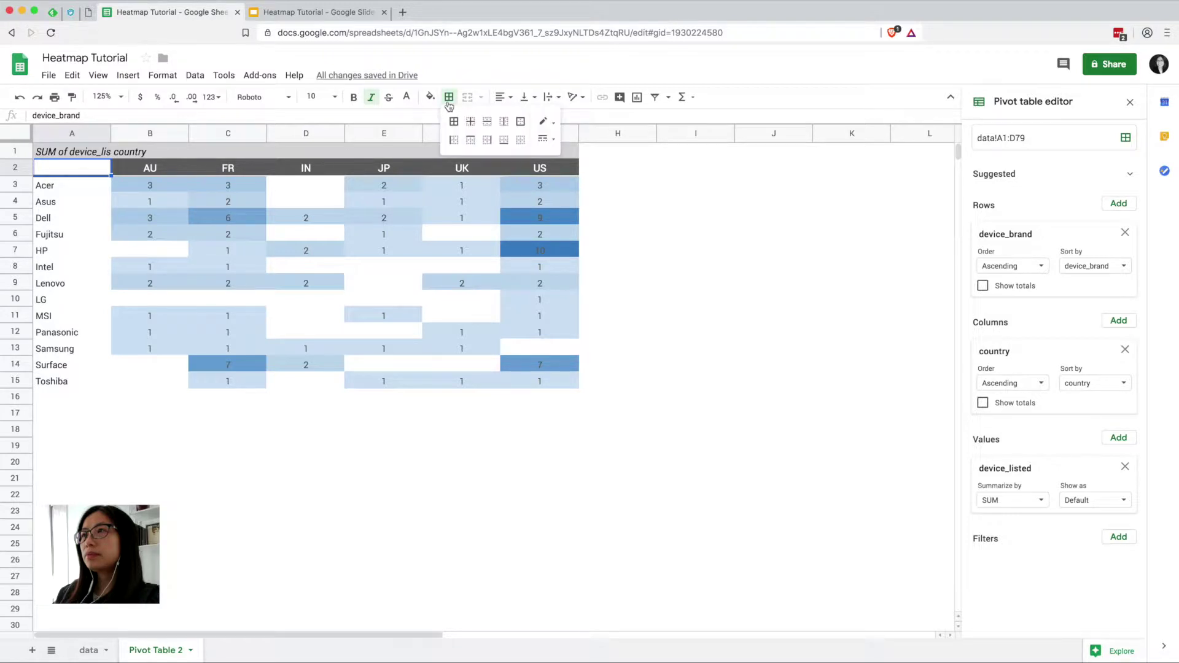
left_click(503, 141)
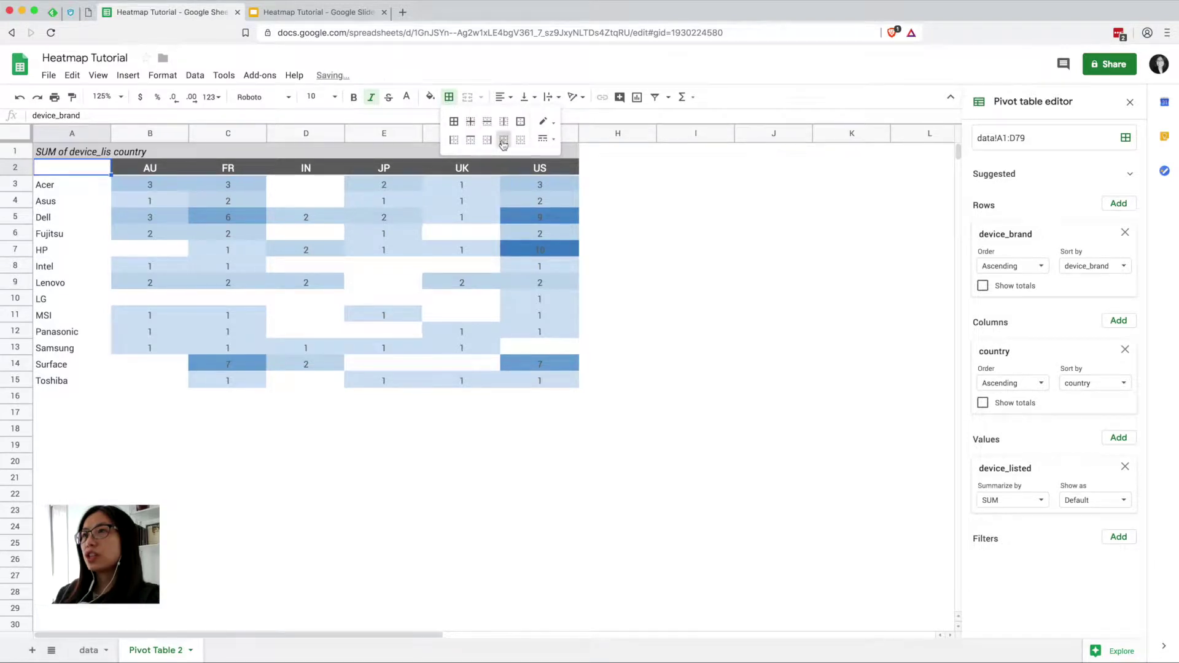
left_click(144, 191)
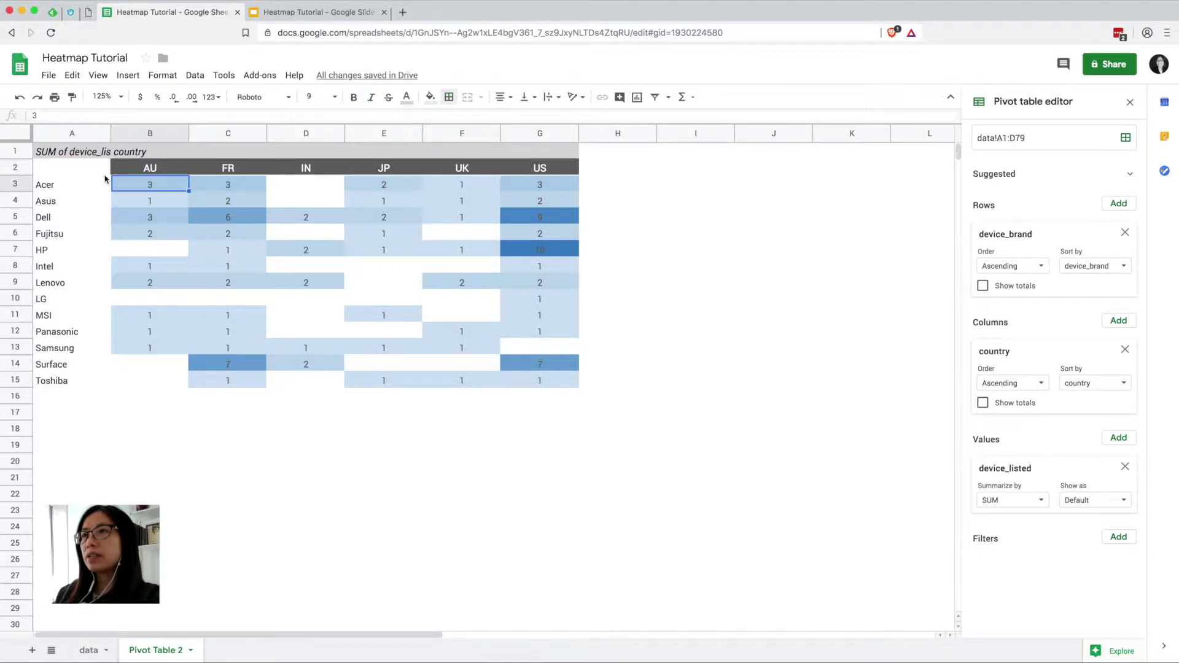
left_click(121, 98)
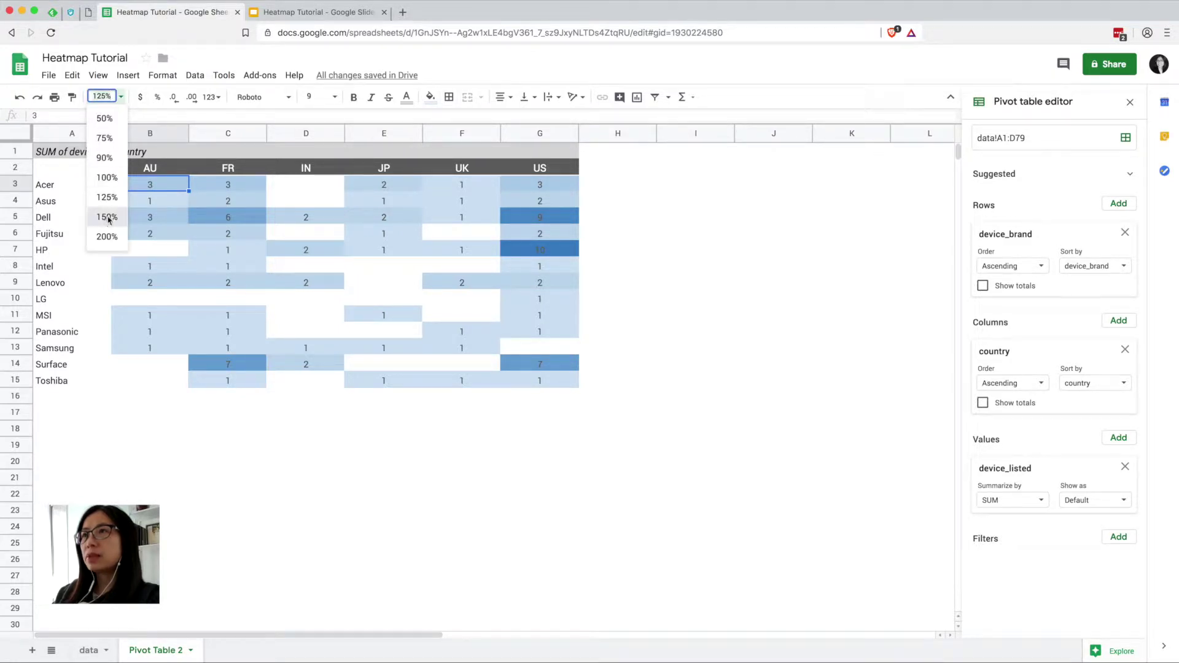
Step: Zoom the sheet to 150% and add a left border to the AU header cell B2
left_click(108, 219)
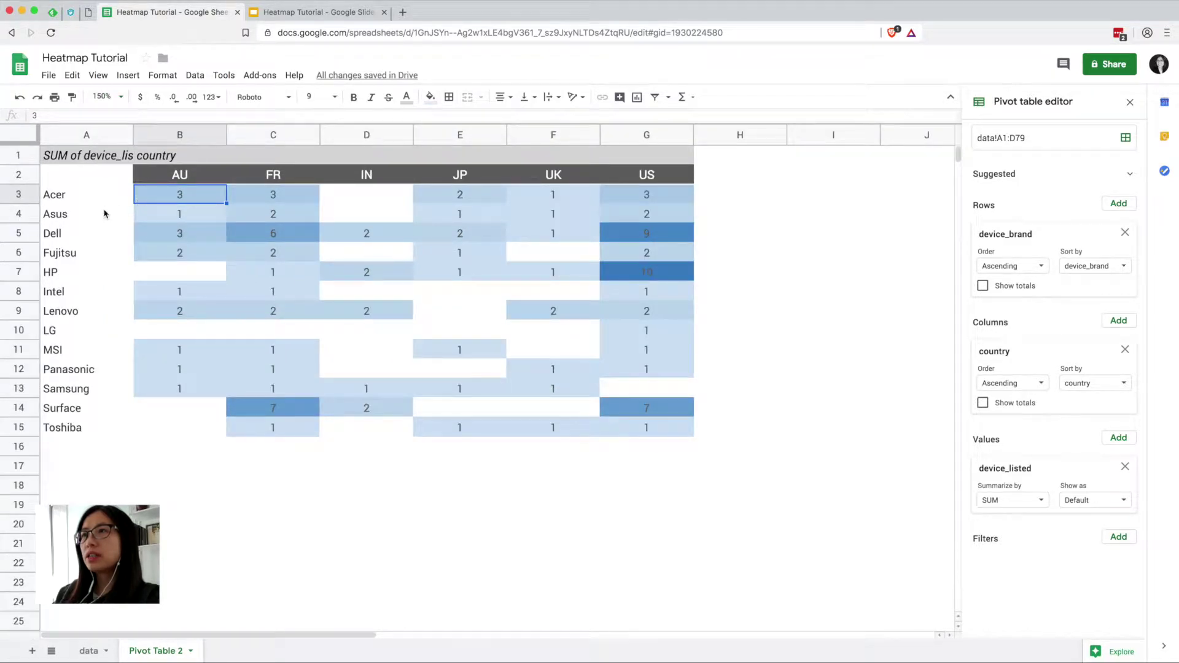
left_click(105, 214)
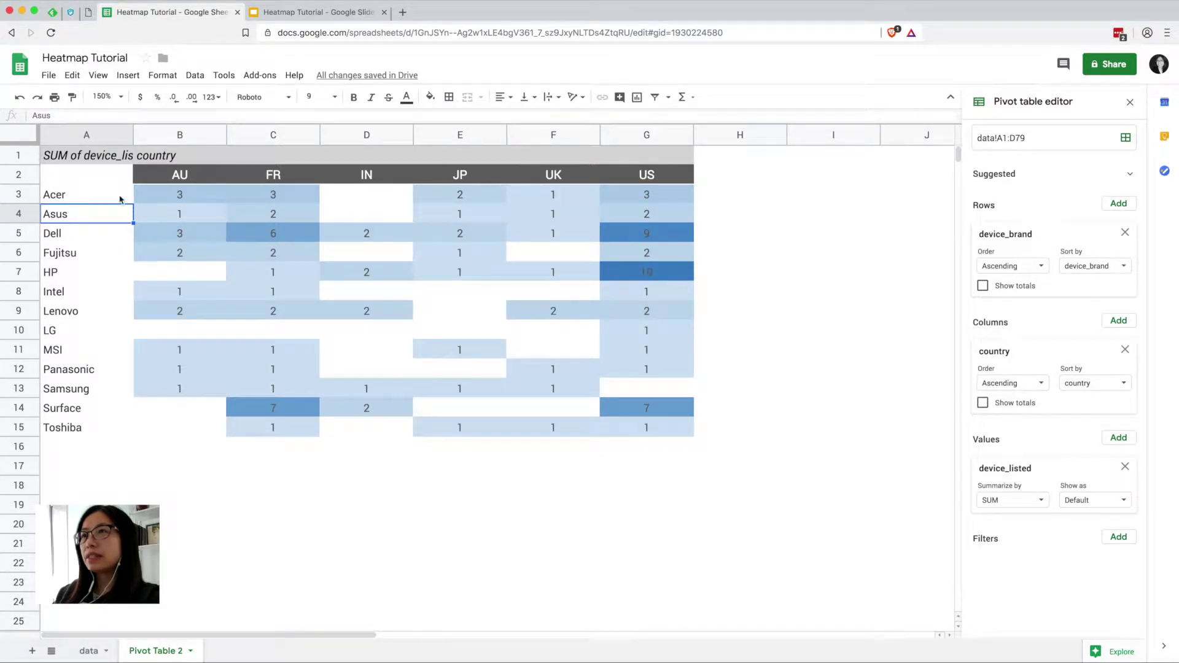
left_click(144, 180)
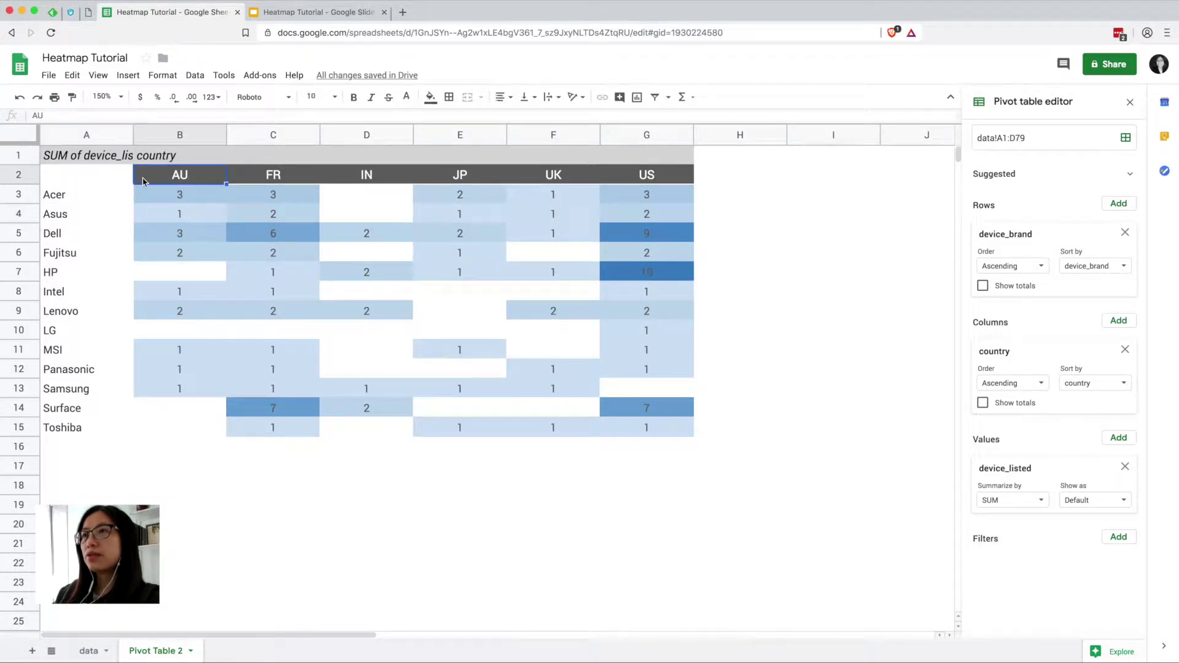
left_click(447, 104)
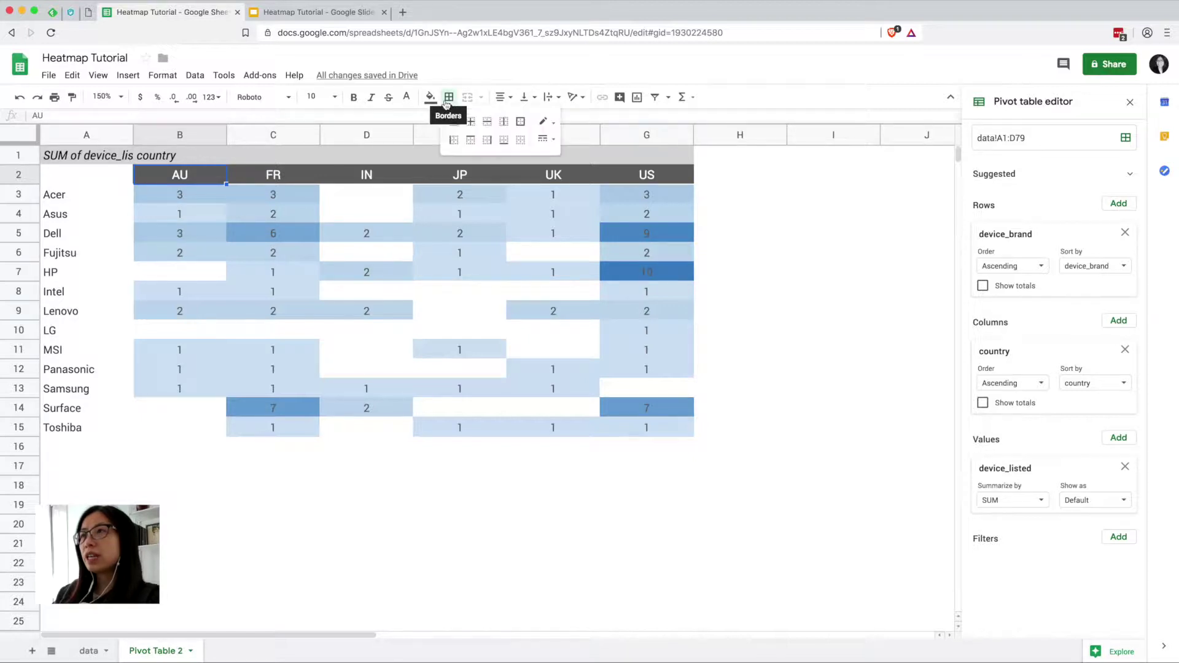
left_click(452, 140)
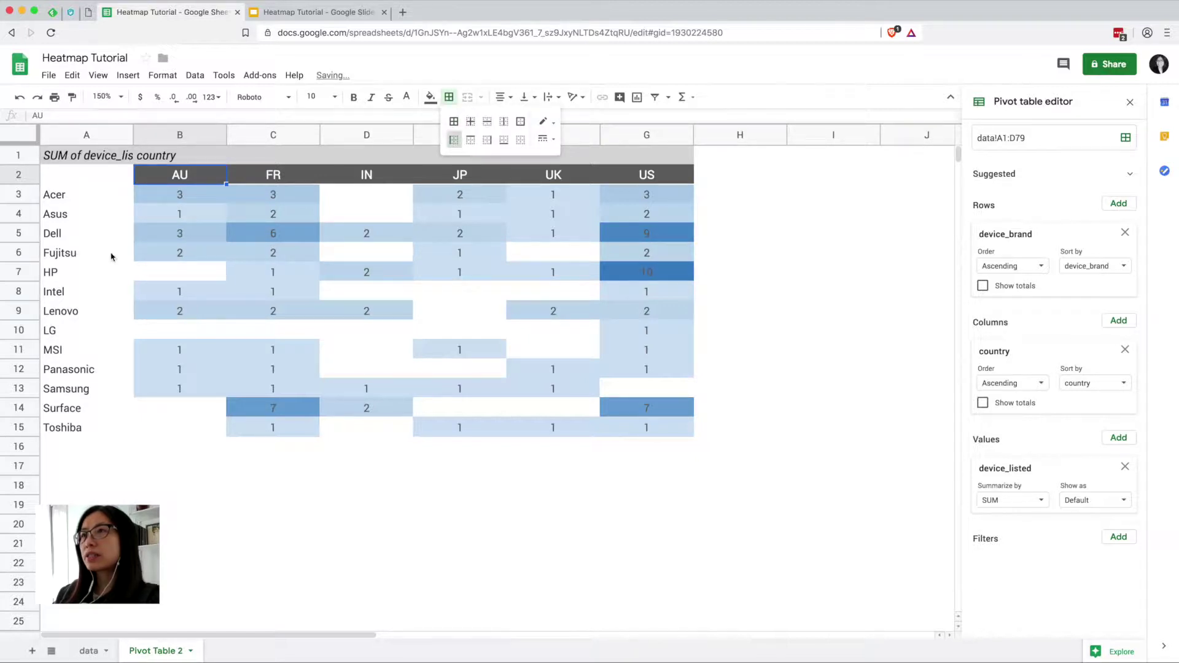
Step: Select the whole pivot table A2:G15 and copy it
left_click(79, 233)
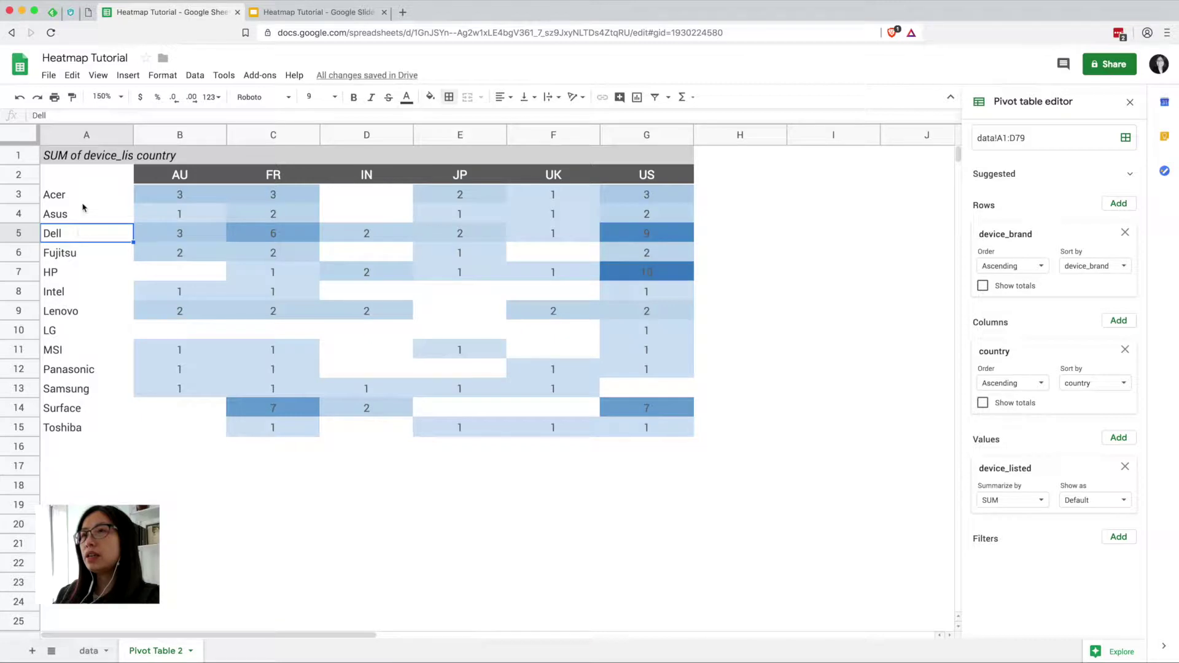
left_click(90, 176)
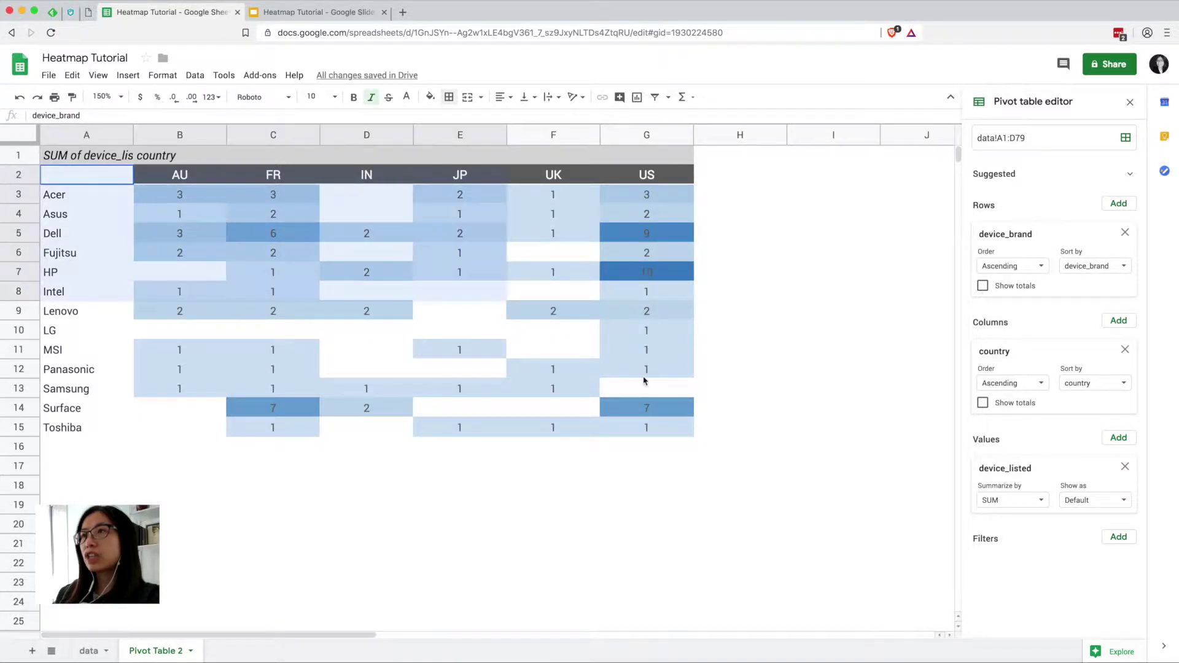
left_click_drag(643, 381, 671, 434)
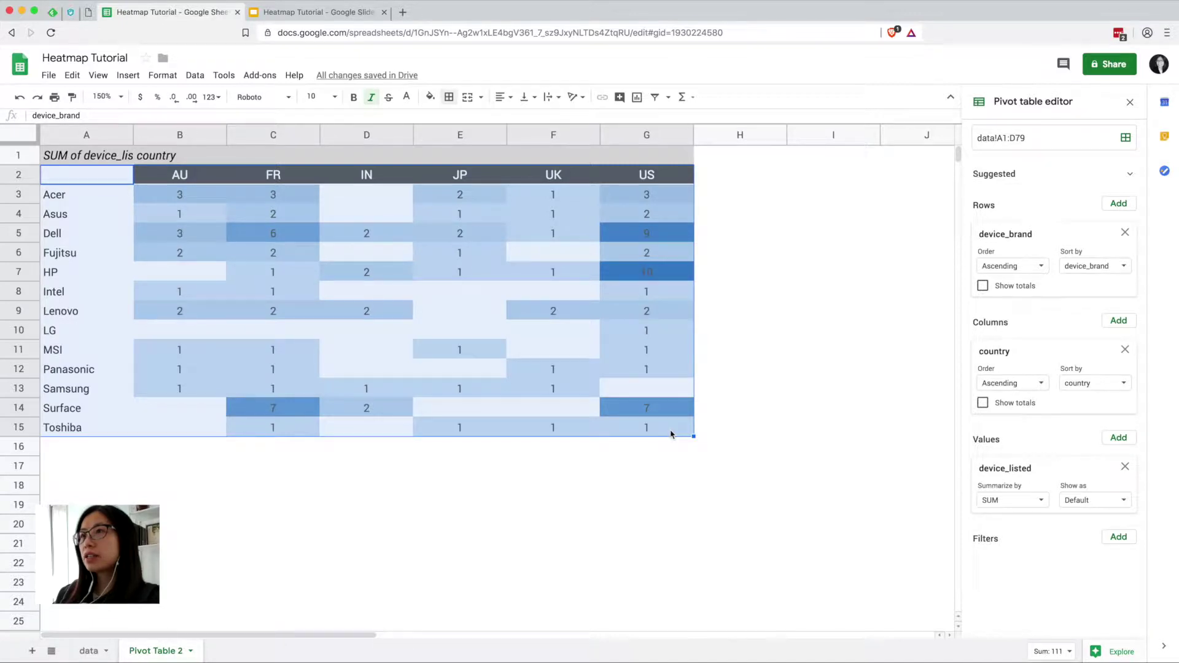
key("ctrl+c")
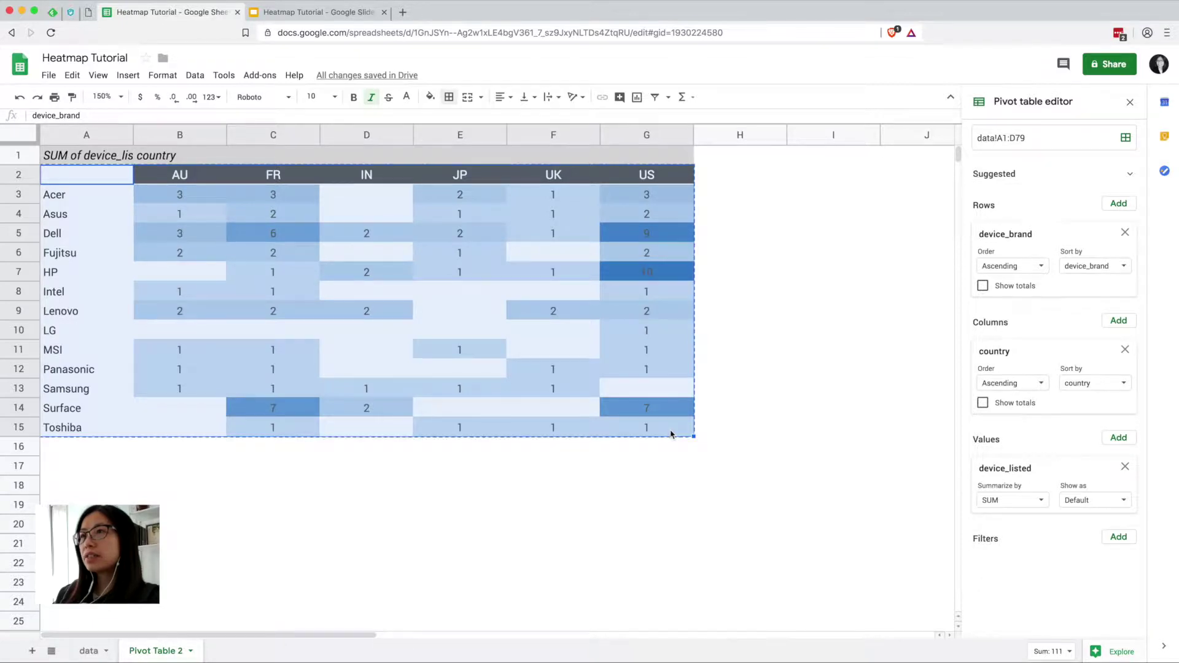
Step: In the slide deck, insert a new slide after slide 1 and delete its placeholders
left_click(312, 12)
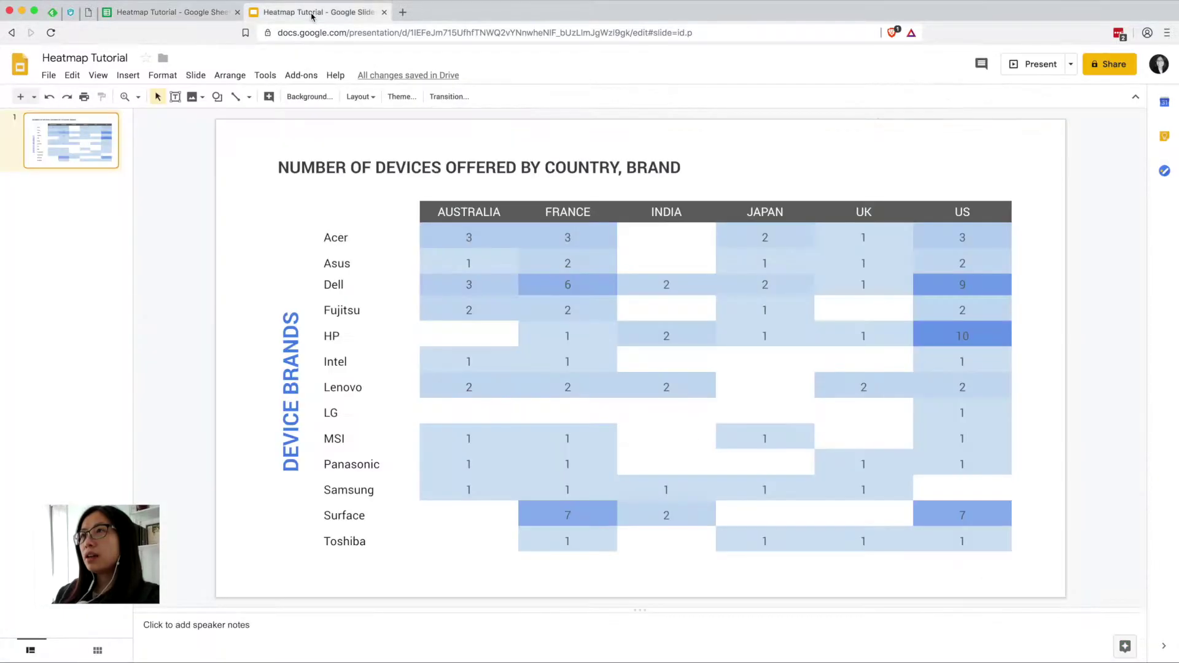
left_click(106, 178)
key("Return")
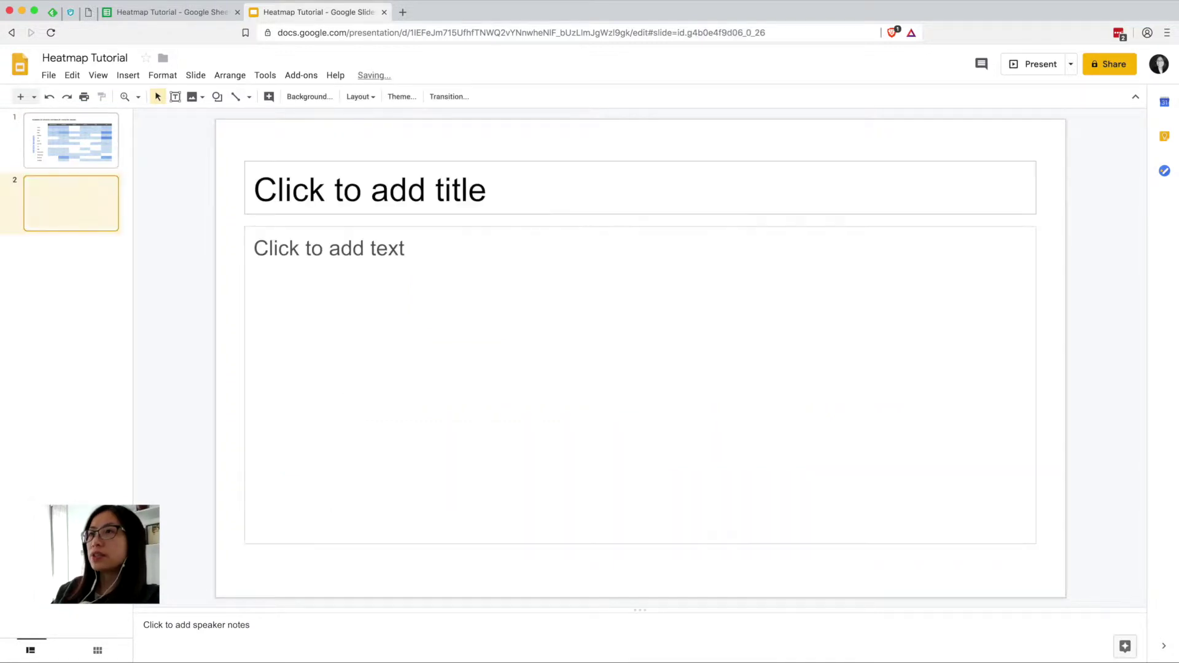
key("ctrl+a")
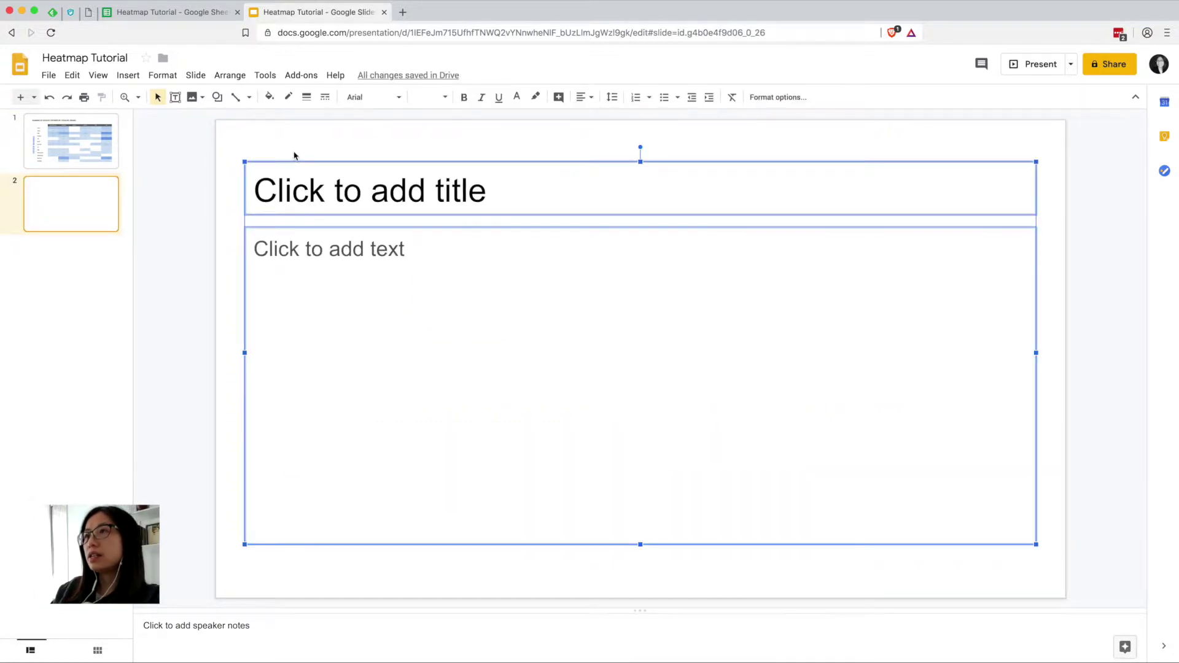
key("Delete")
Step: Paste the pivot table linked to the spreadsheet and move it down and right
key("super+v")
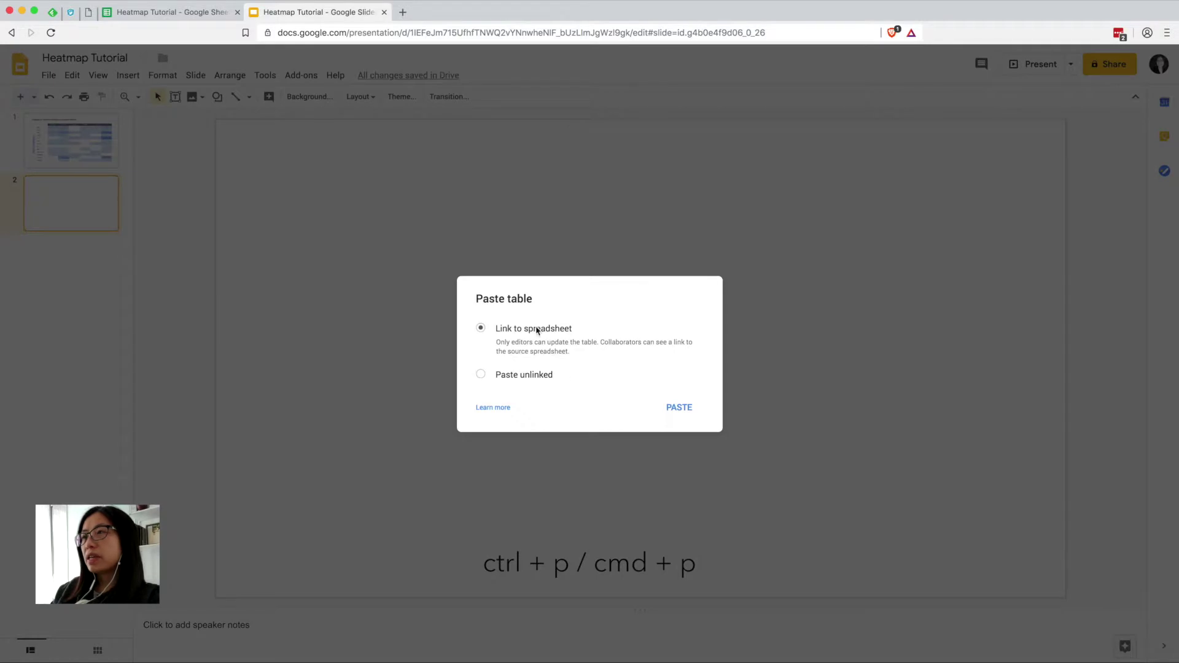
left_click(689, 416)
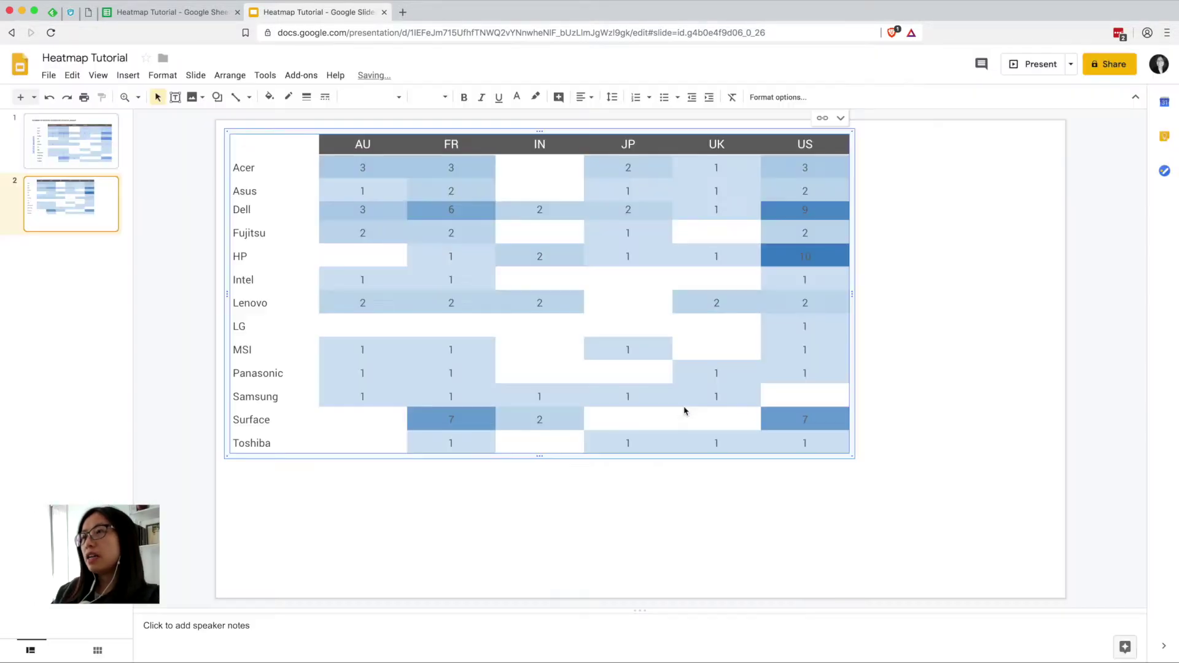
left_click_drag(542, 131, 689, 212)
Step: Copy slide 1's title and DEVICE BRANDS label onto slide 2
left_click(85, 154)
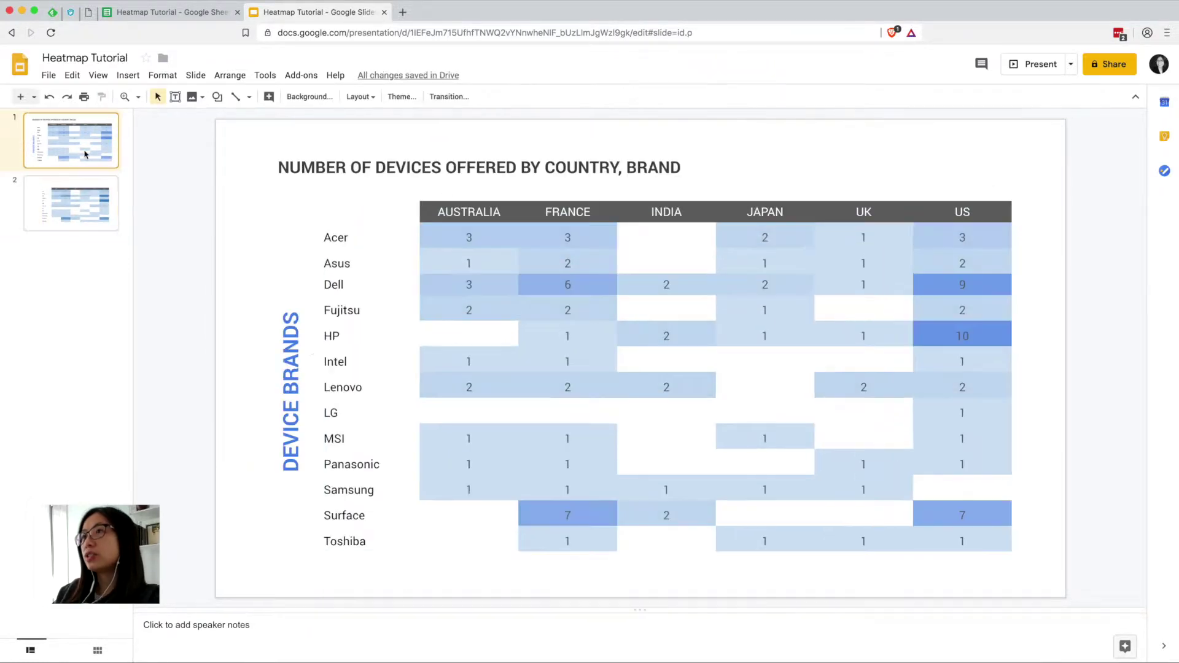
left_click(294, 345)
left_click(382, 175, "shift")
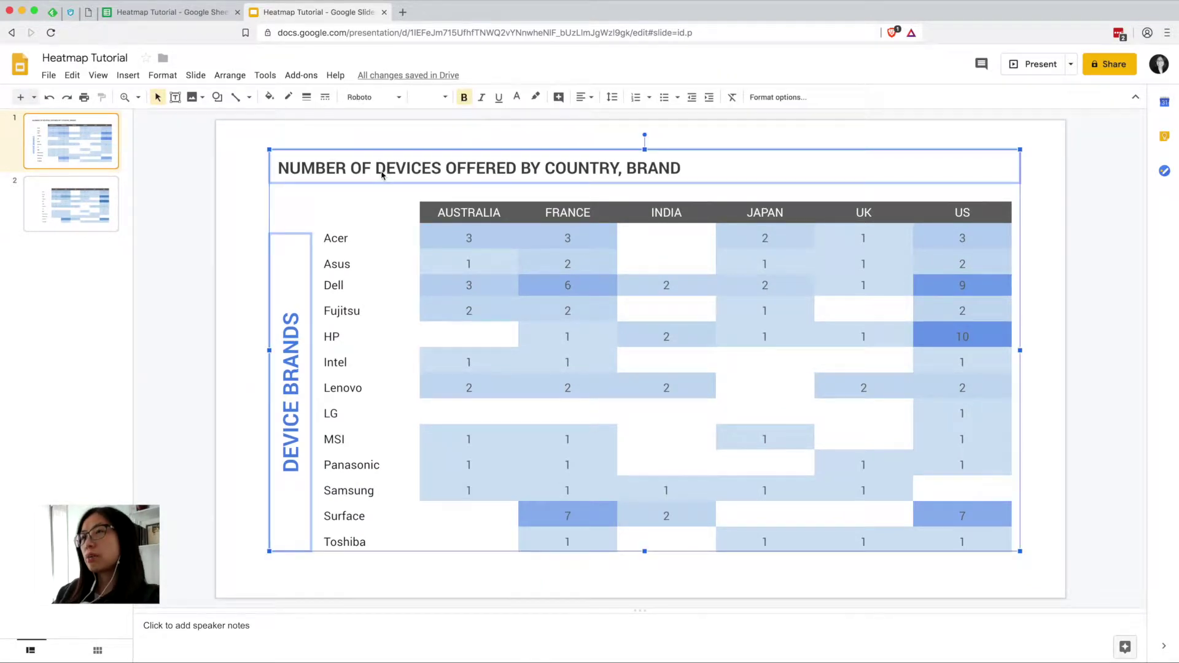
key("ctrl+c")
left_click(115, 215)
key("ctrl+v")
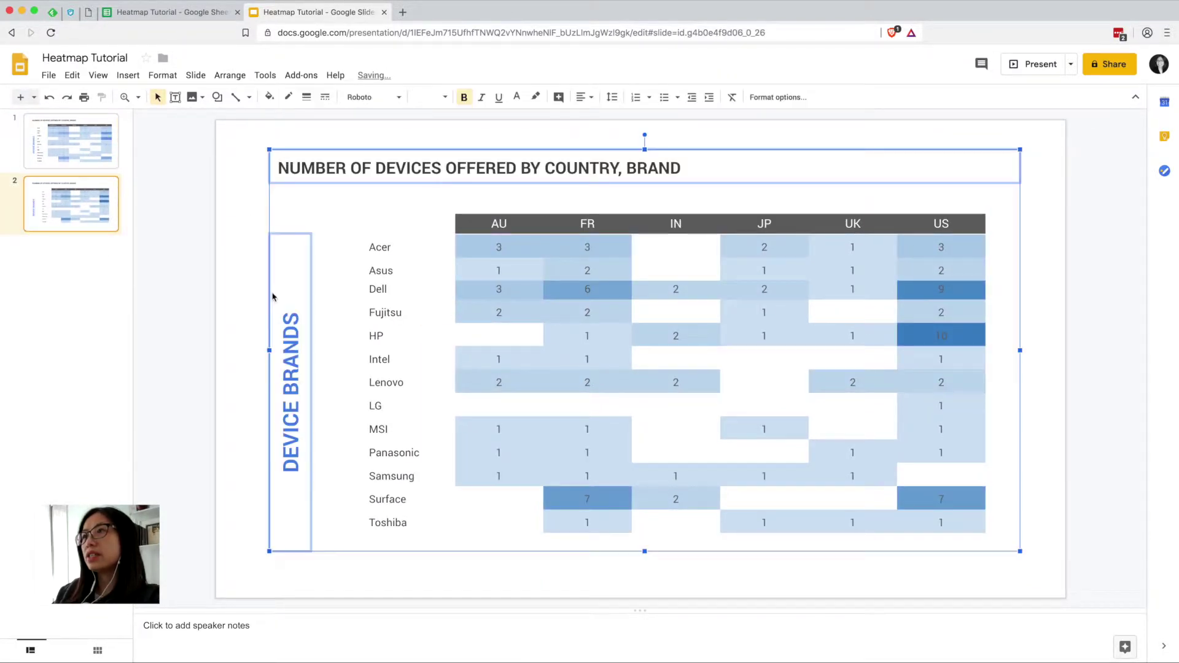
Step: Widen the heatmap table leftward toward the DEVICE BRANDS label
left_click(243, 284)
left_click(421, 267)
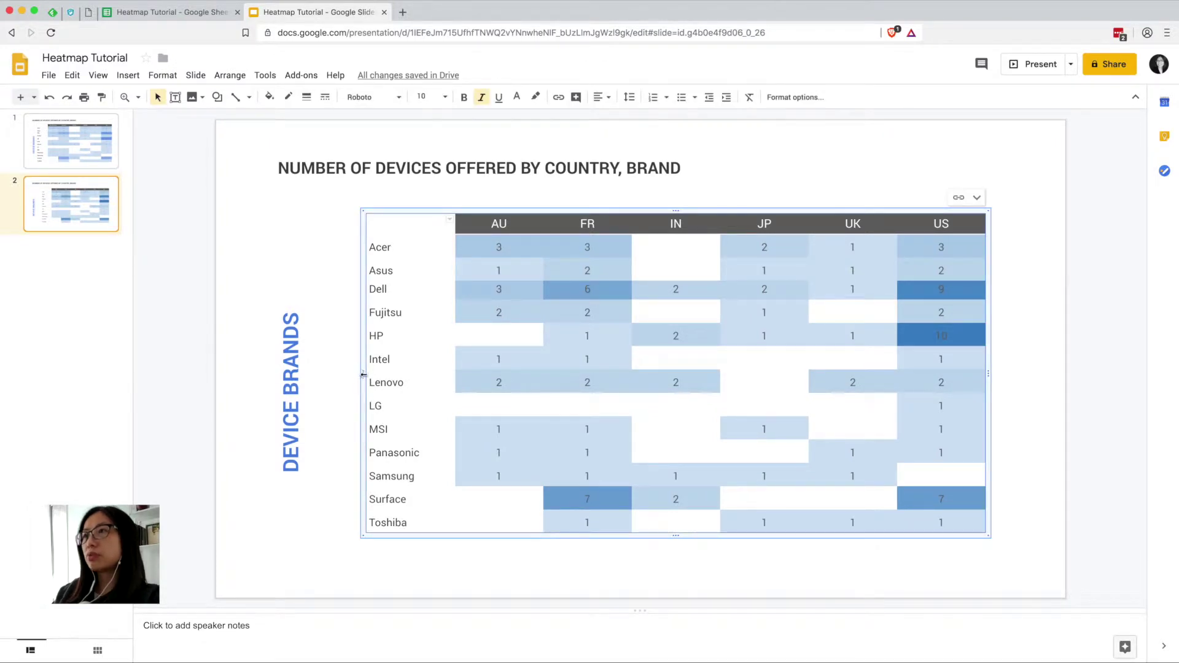
left_click_drag(361, 372, 312, 372)
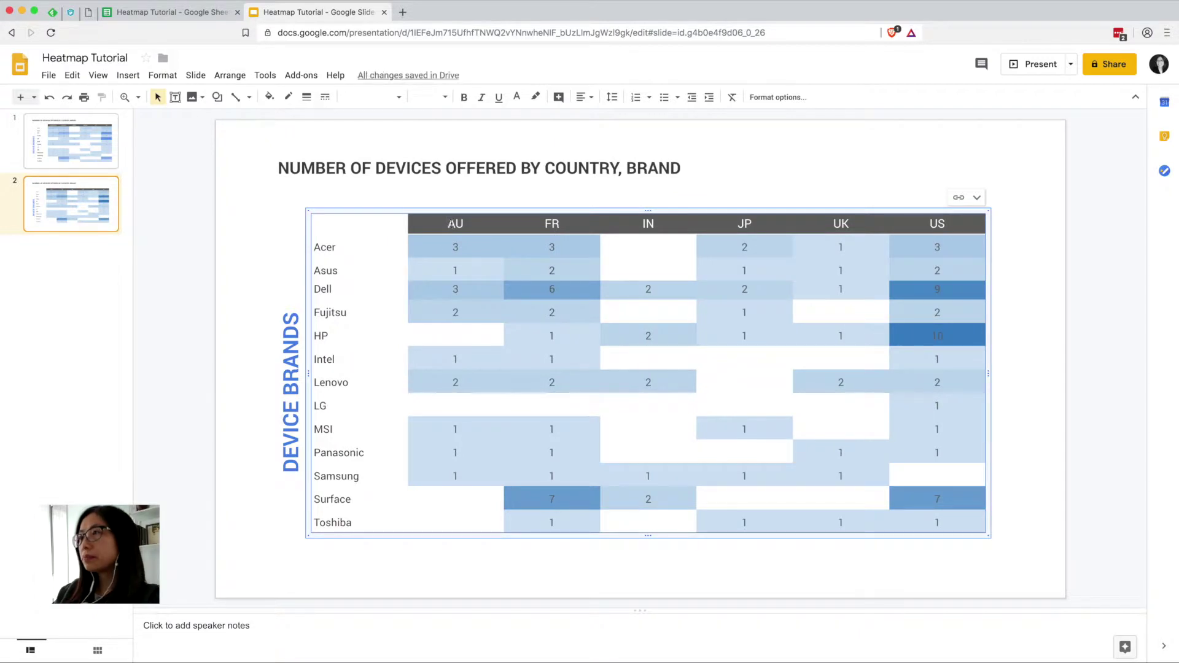
Step: Move the slide title down closer to the table
left_click(440, 156)
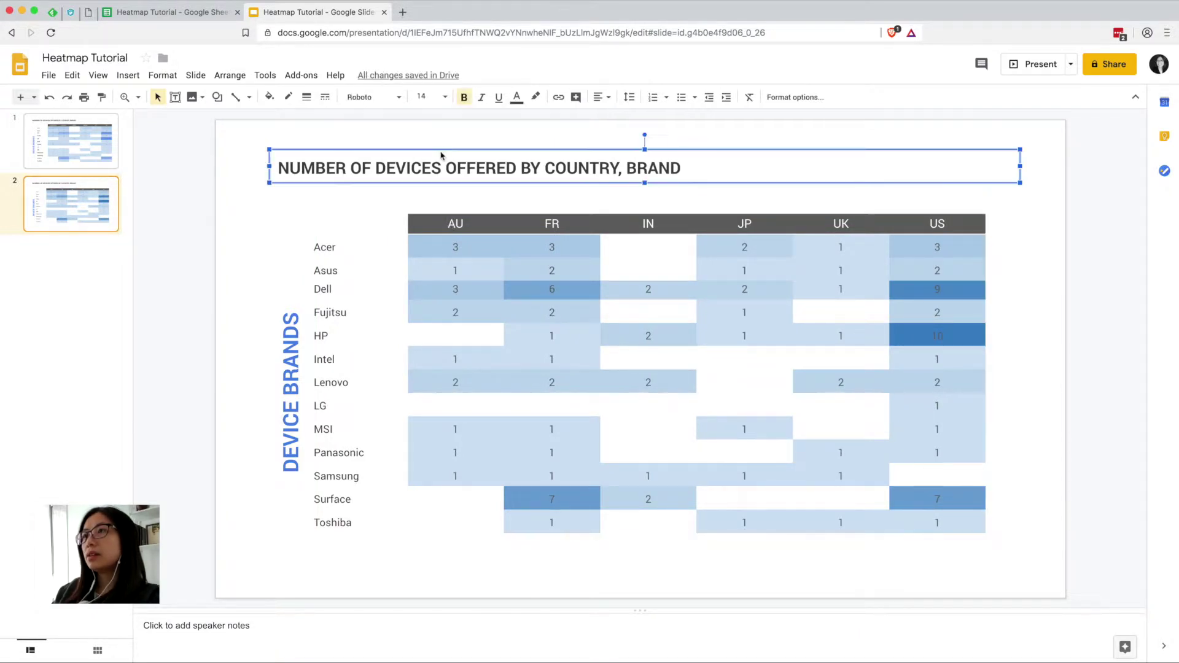
left_click_drag(441, 155, 441, 177)
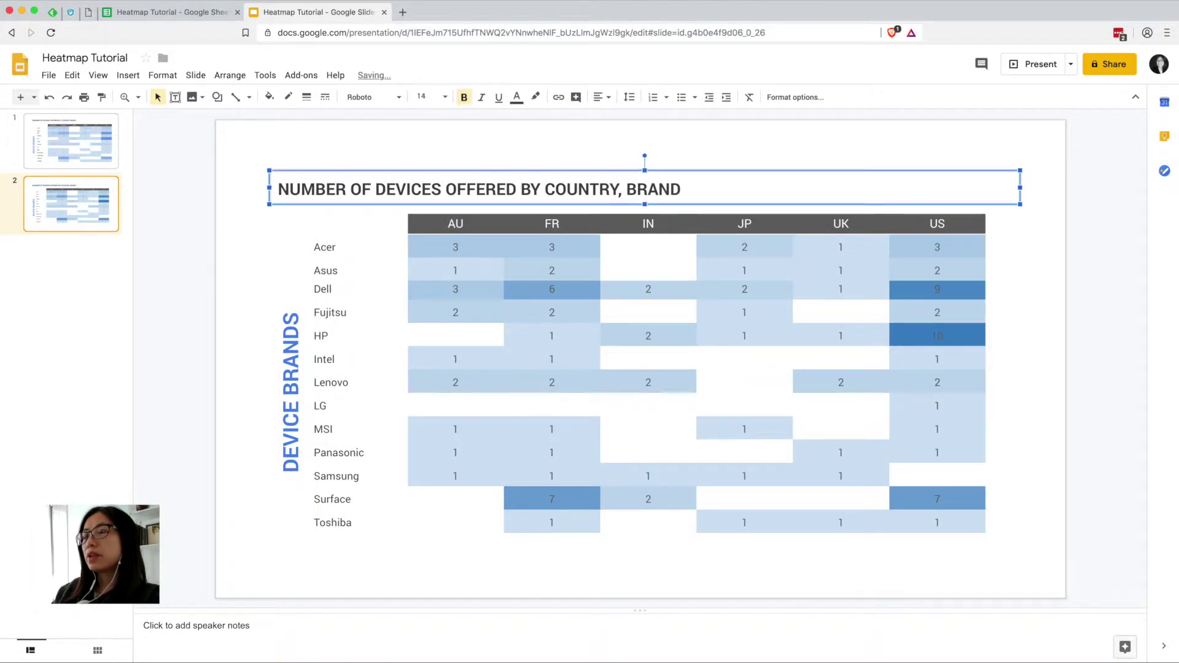
left_click(1056, 440)
Step: Expand the column headers AU, FR, IN, JP to AUSTRALIA, FRANCE, INDIA and JAPAN
left_click(483, 223)
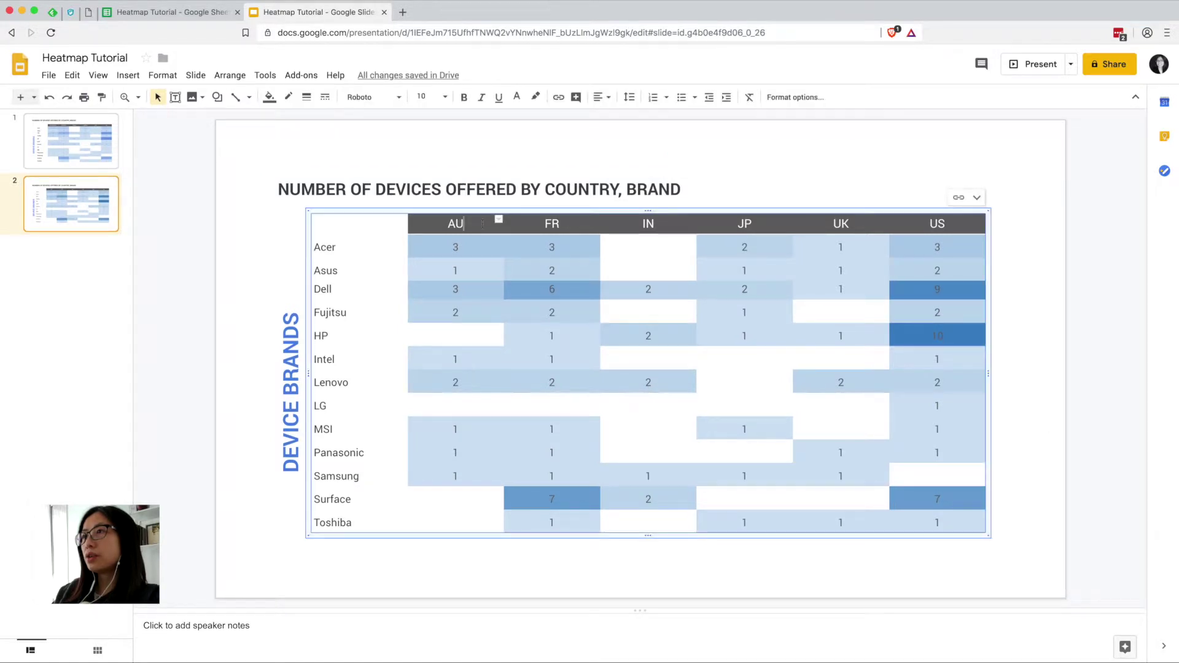
type("STRALIA")
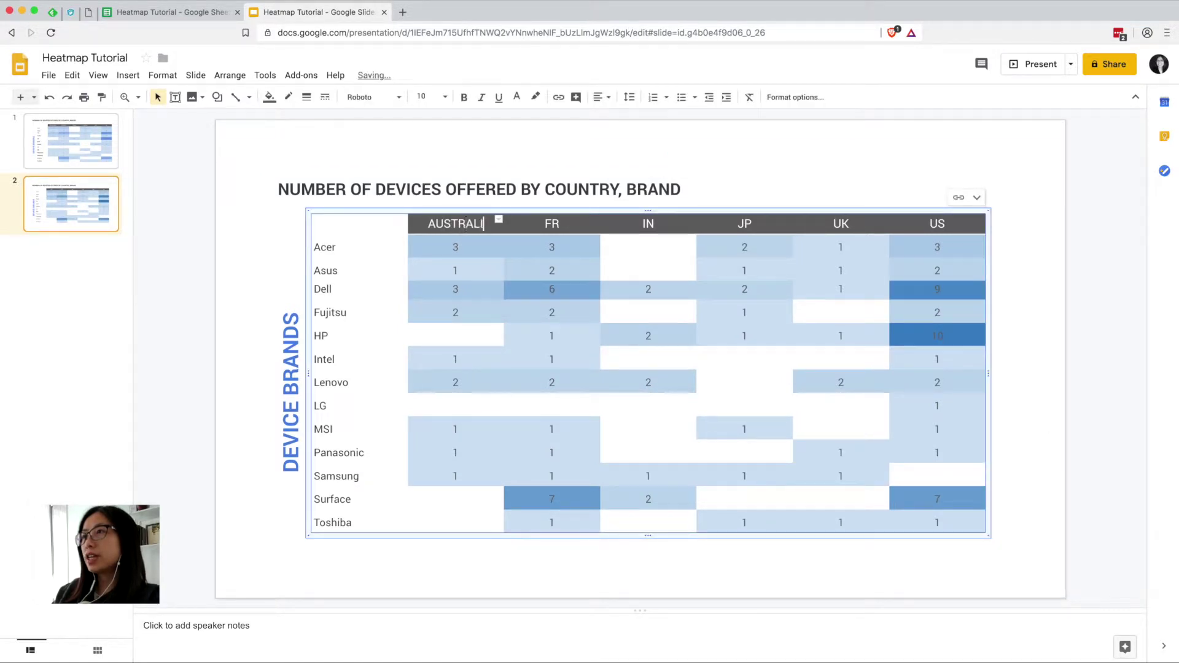
left_click(562, 230)
type("ANCE")
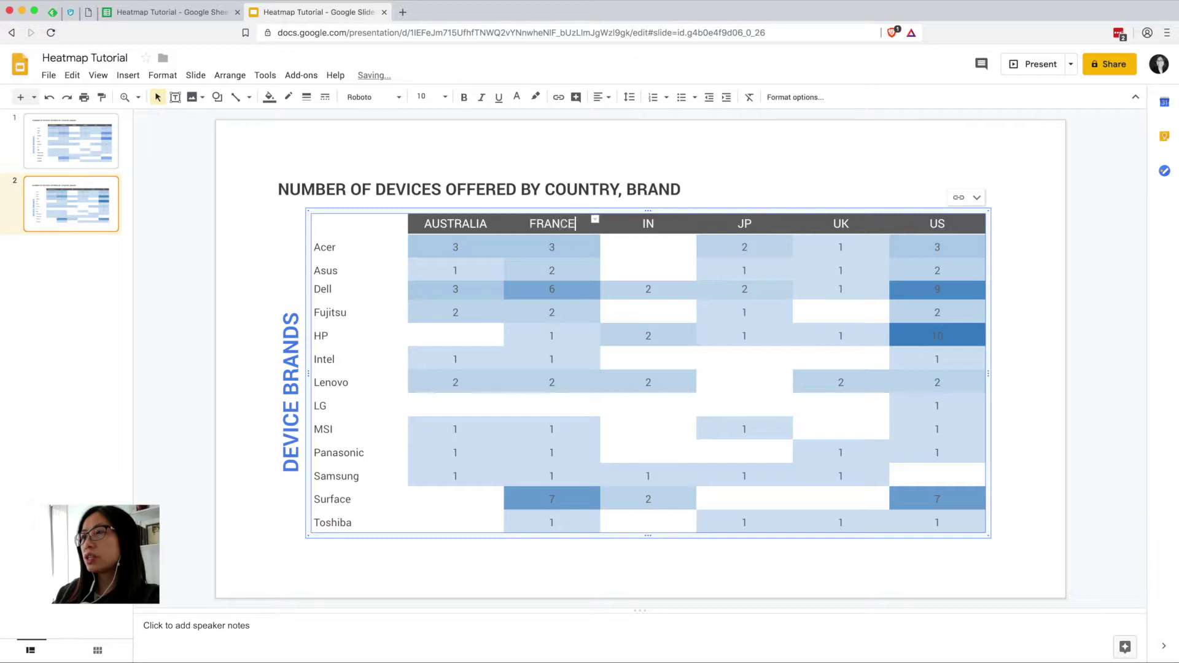
left_click(654, 223)
type("DIA")
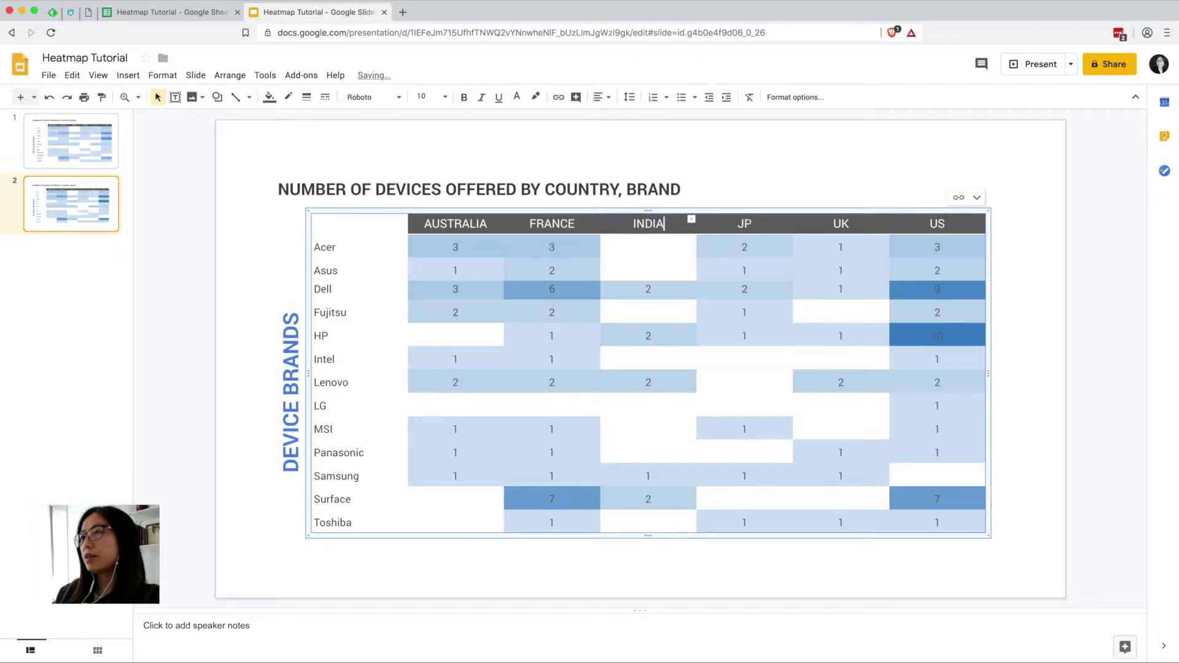
left_click(752, 223)
key("BackSpace")
type("APAN")
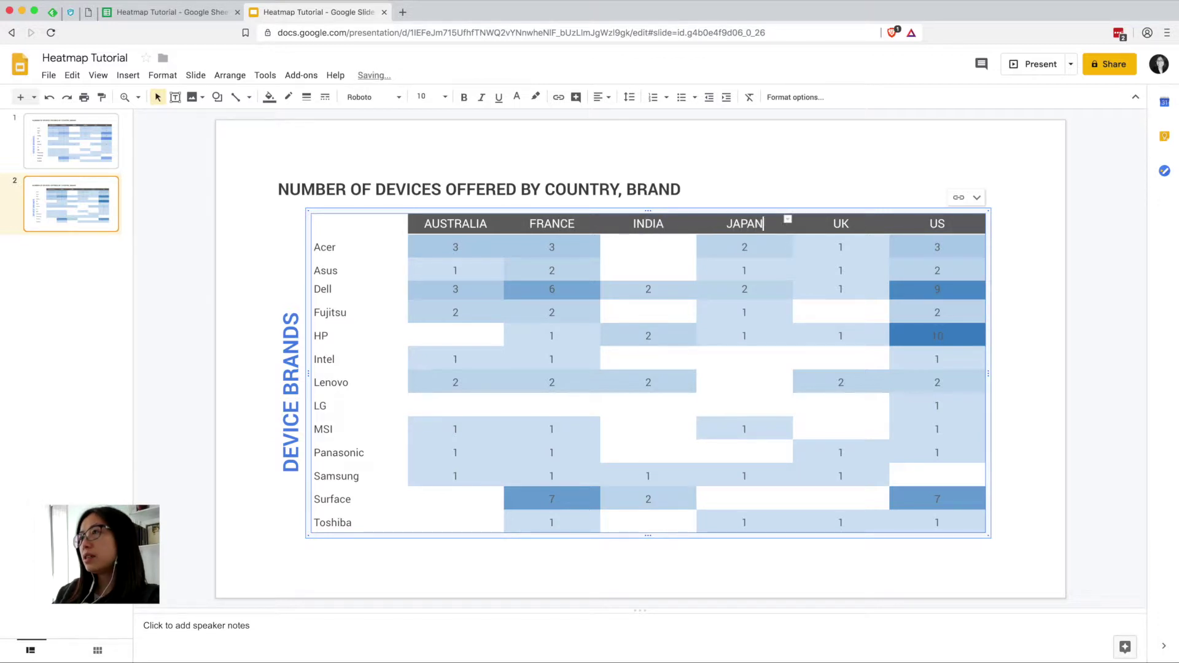
left_click(1029, 234)
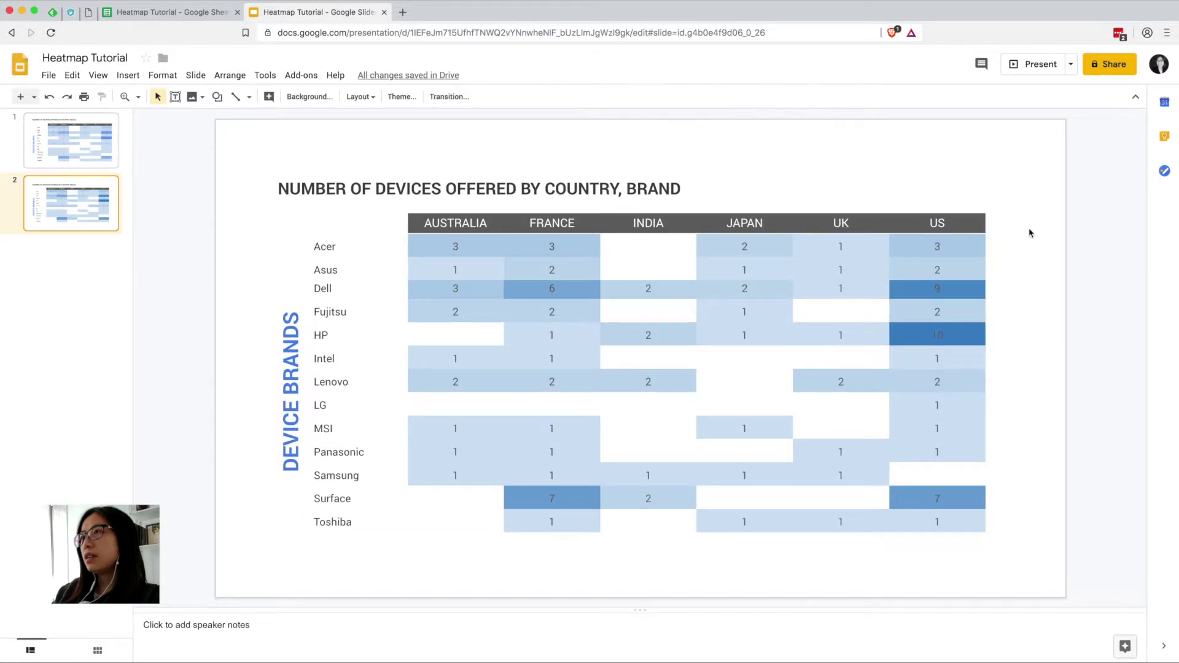
Step: Change the US HP 2-in-1 count in D12 from 3 to 6 and confirm the pivot's HP–US cell reads 13
left_click(175, 14)
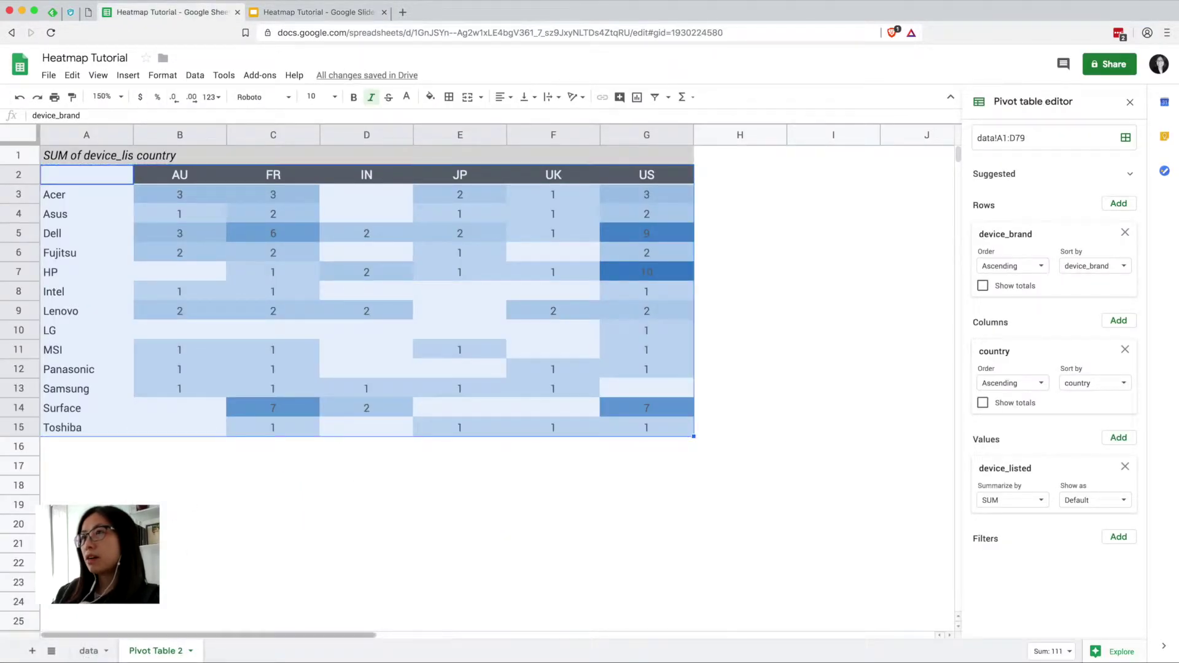
left_click(92, 651)
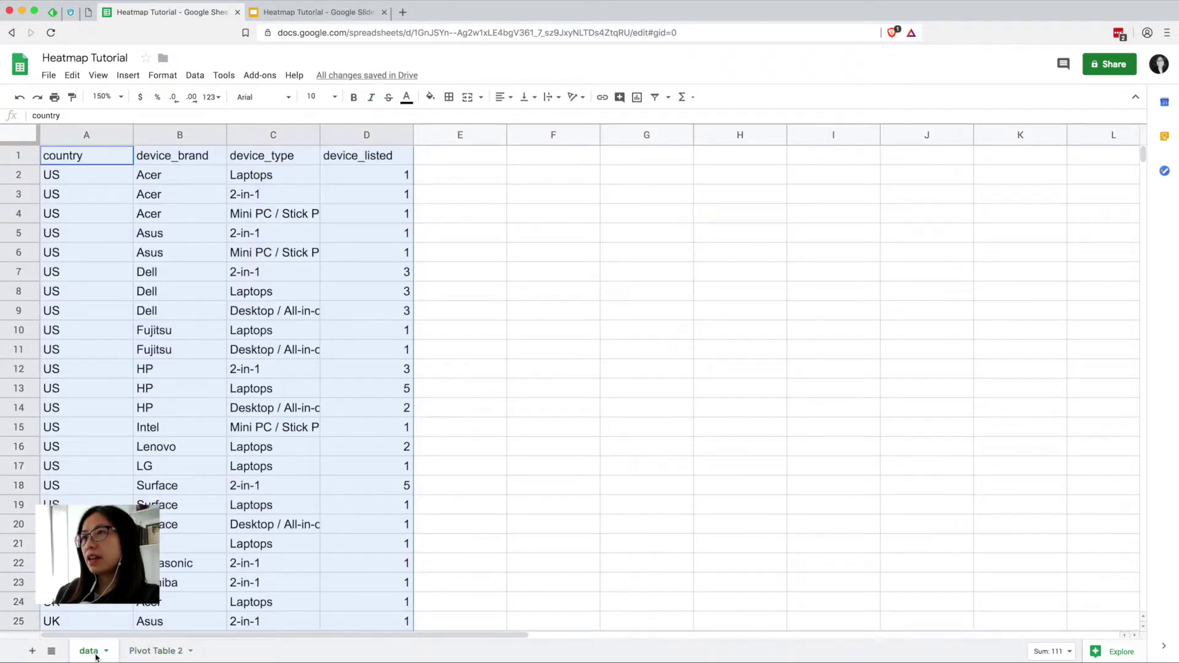
left_click(375, 371)
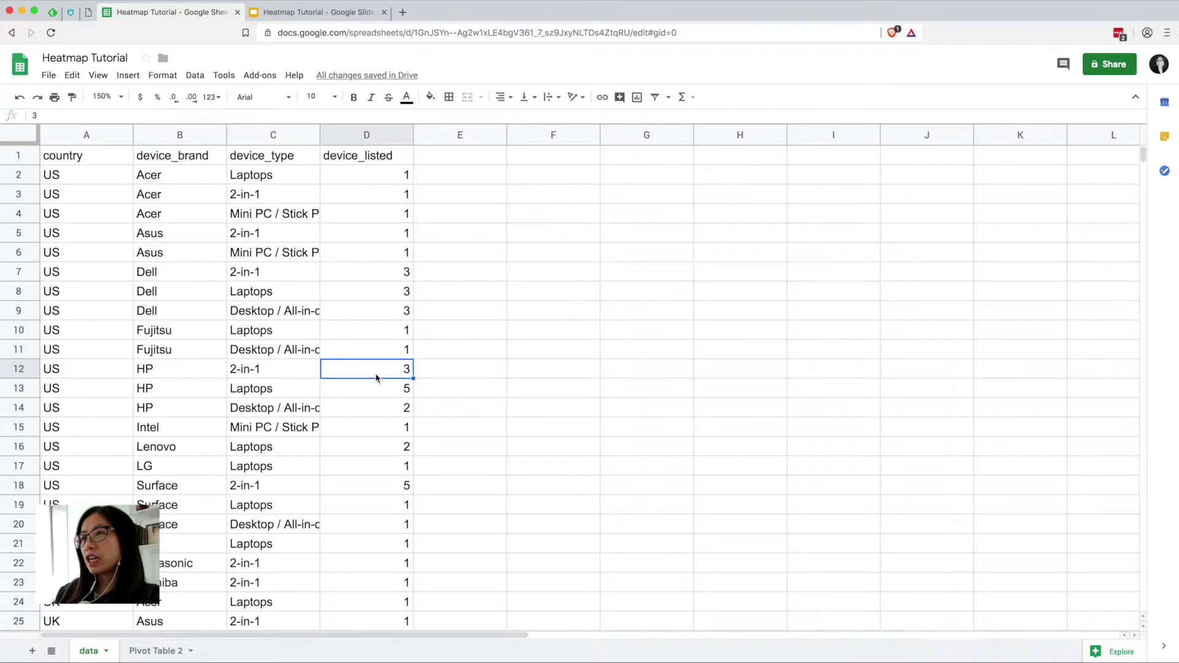
type("6")
key("Return")
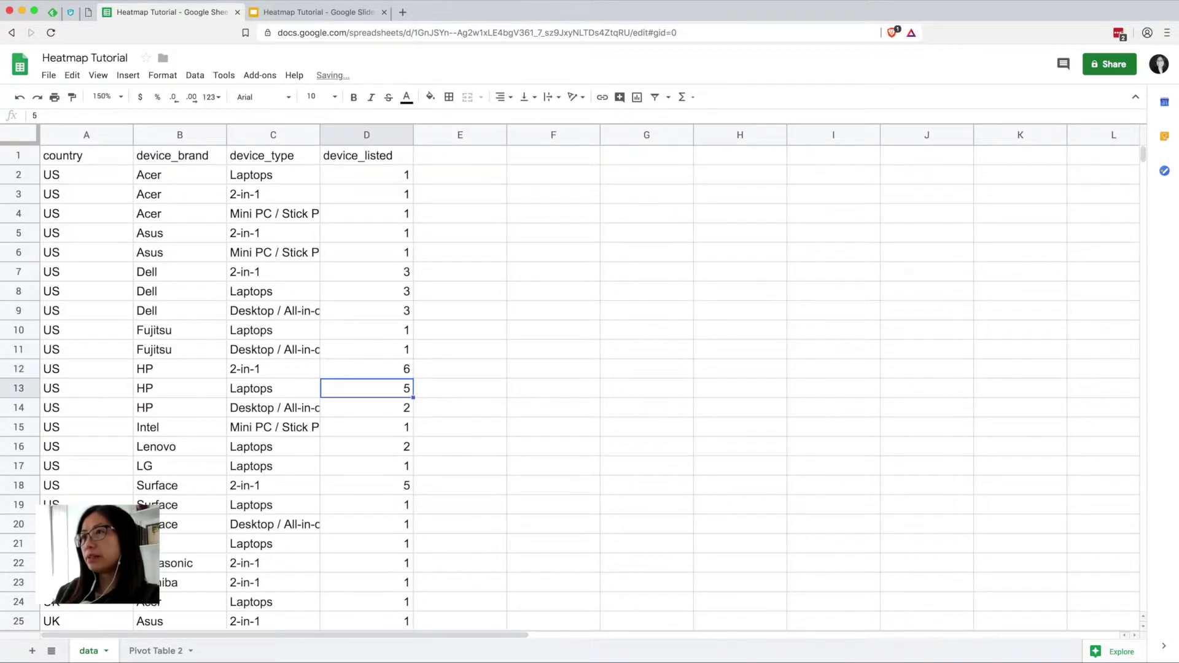
left_click(166, 652)
left_click(663, 275)
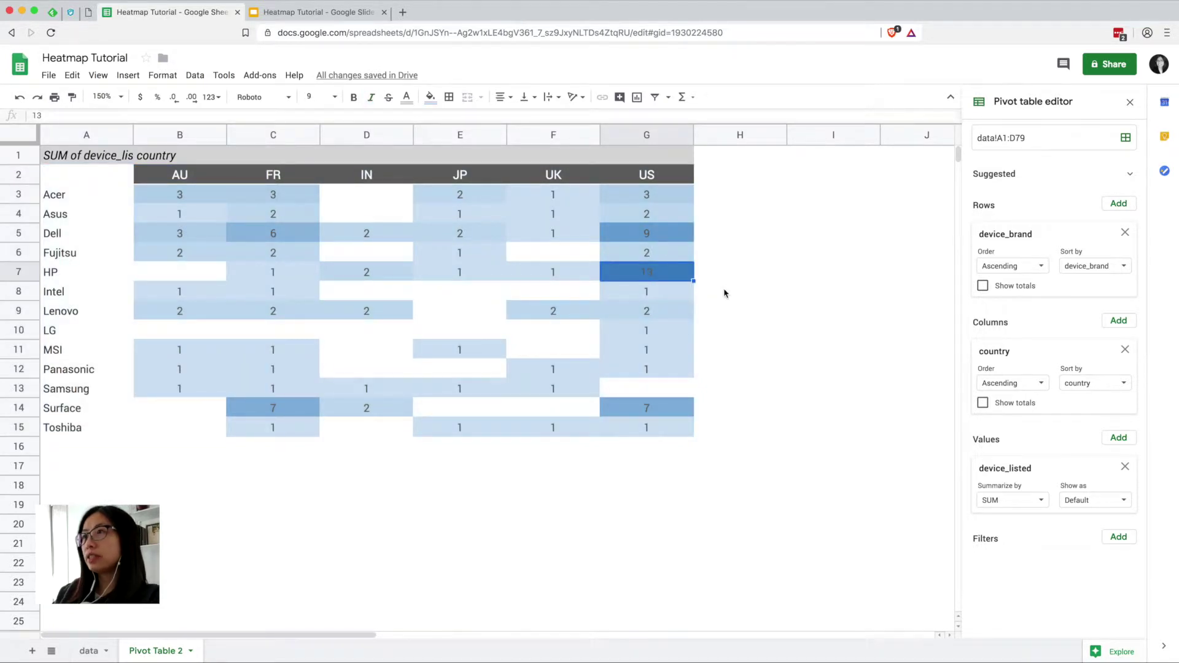
Step: Update the linked heatmap table on the slide and check HP–US shows 13 under AU, FR, IN, JP headers
left_click(344, 12)
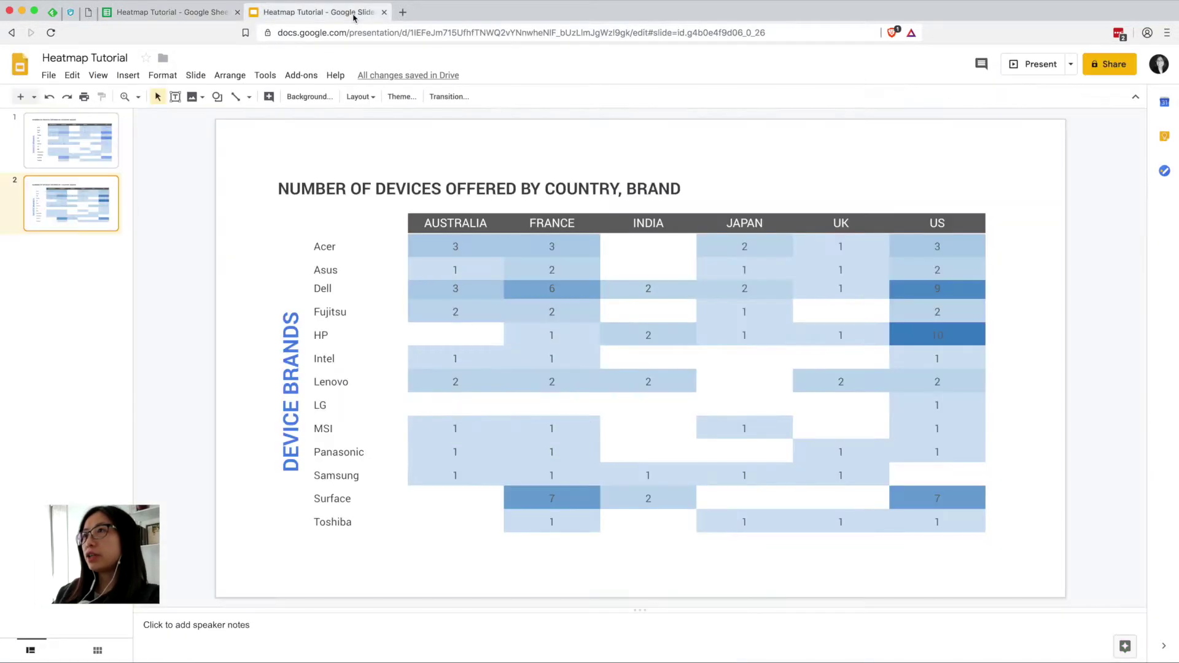
left_click(831, 265)
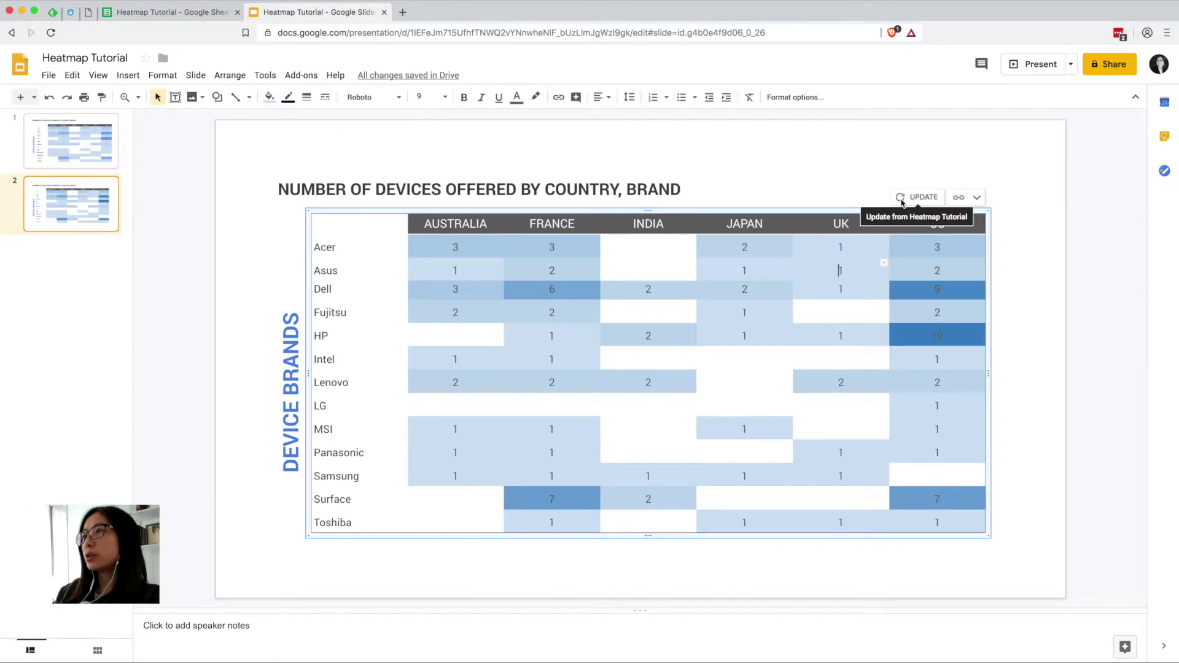
left_click(901, 202)
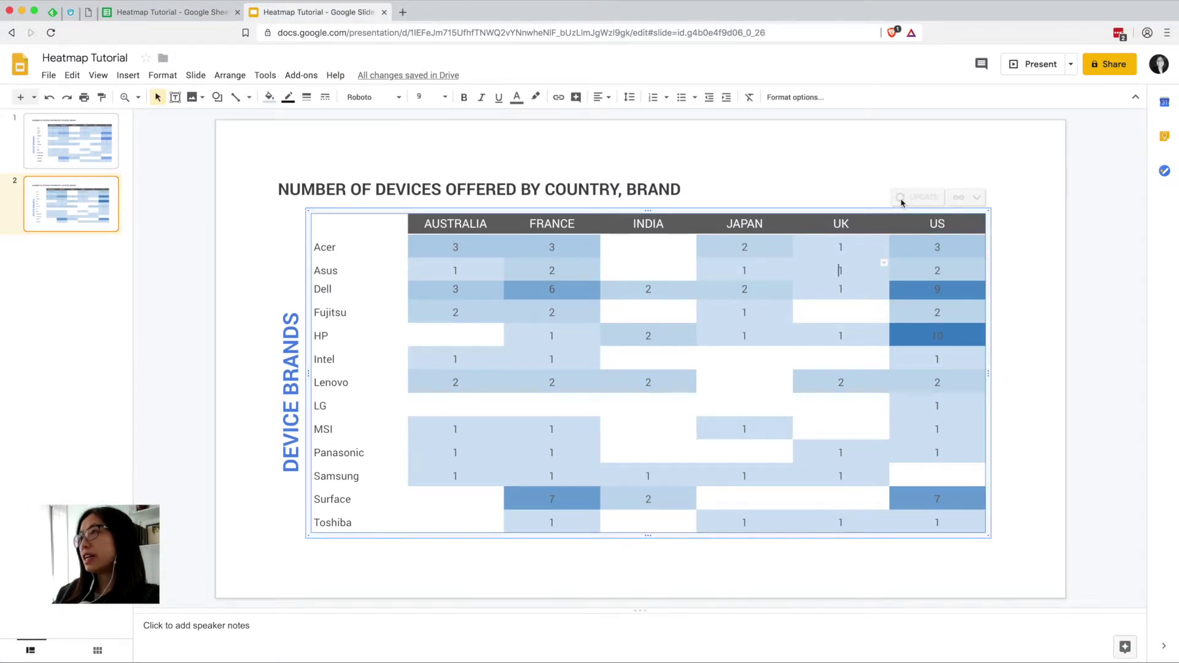
left_click(955, 333)
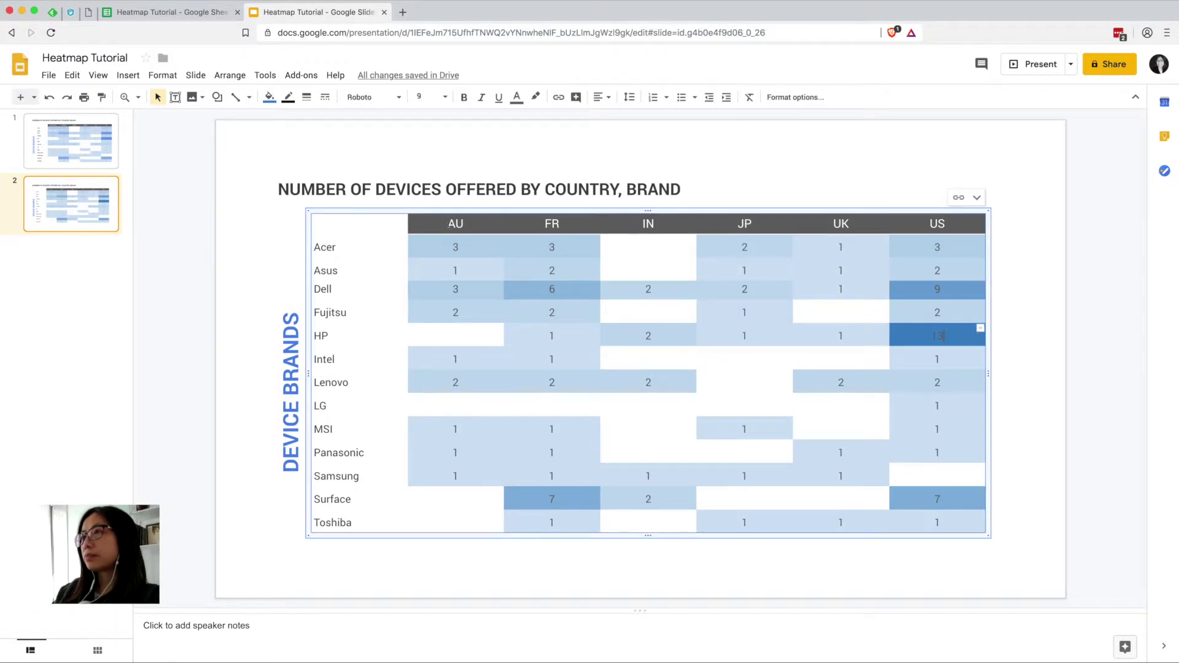
left_click_drag(449, 225, 784, 223)
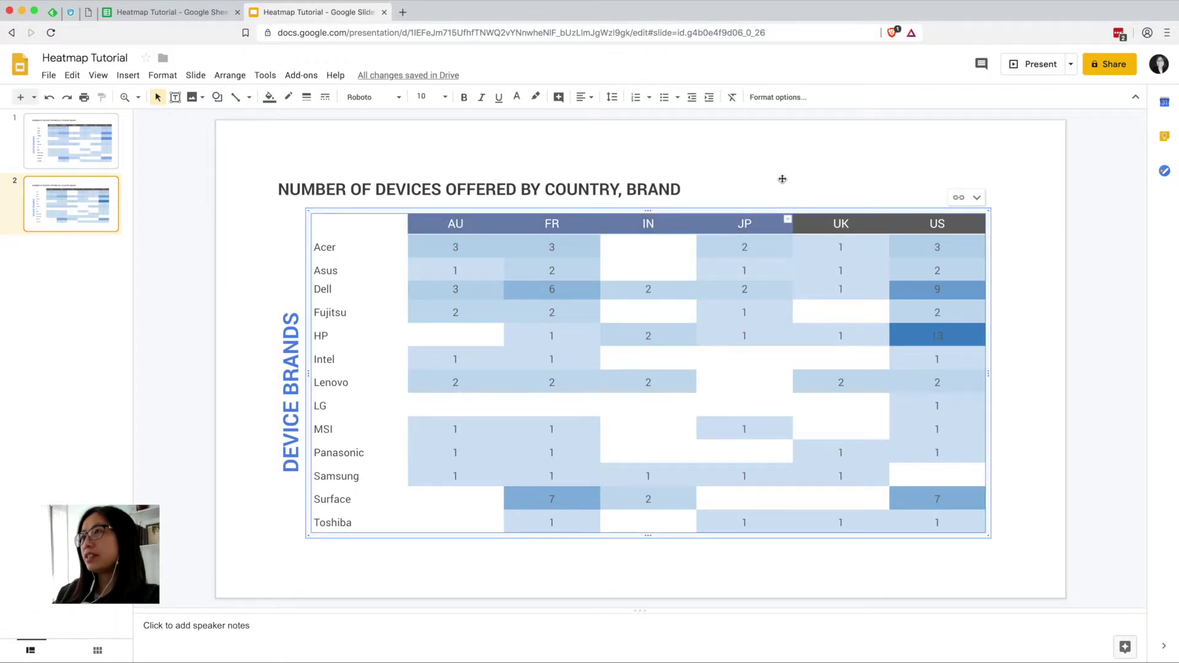
left_click(750, 224)
left_click(790, 180)
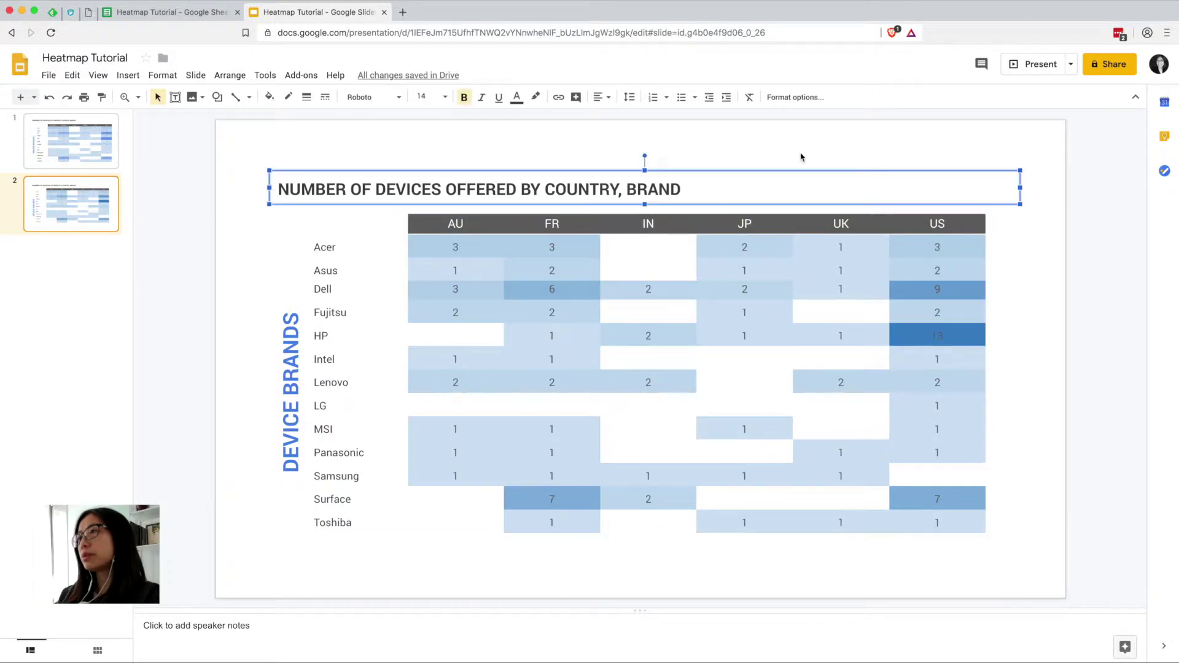
left_click(801, 156)
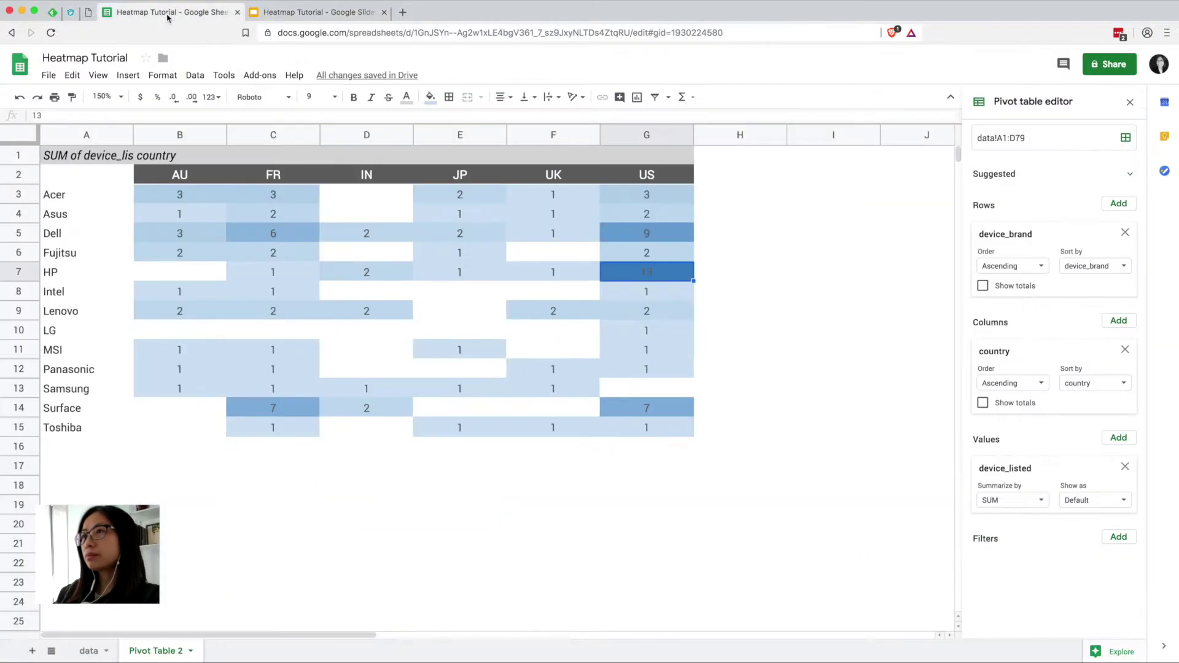
Step: Insert a new column left of device_brand on the data sheet with header country_full
left_click(168, 12)
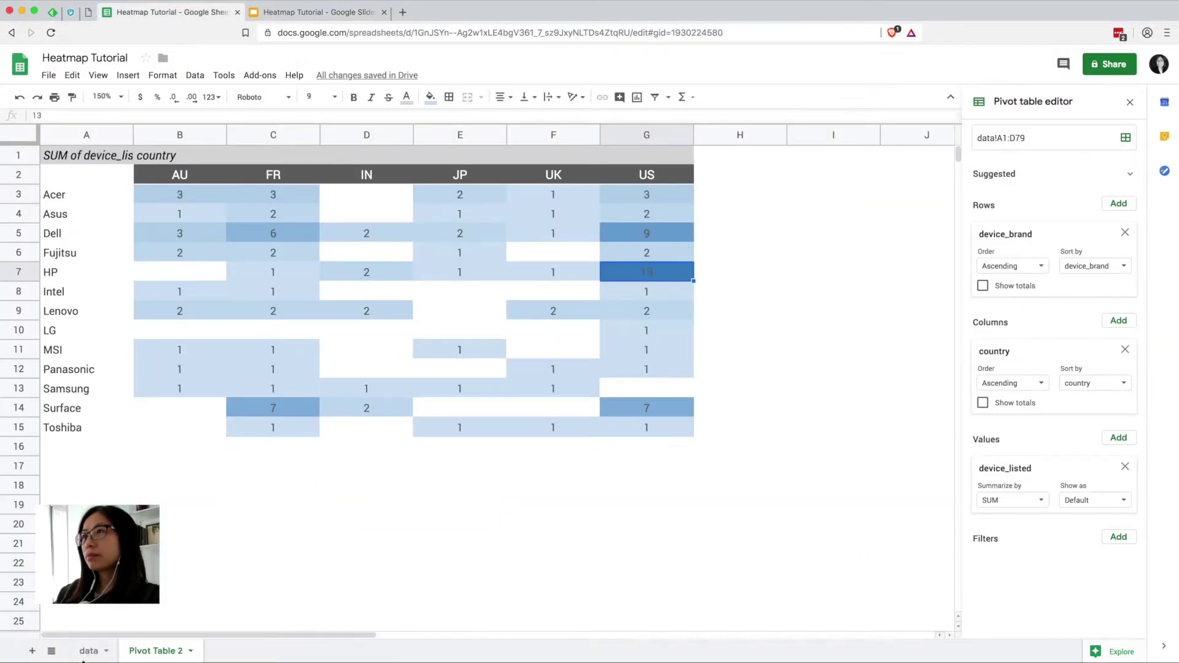
left_click(88, 651)
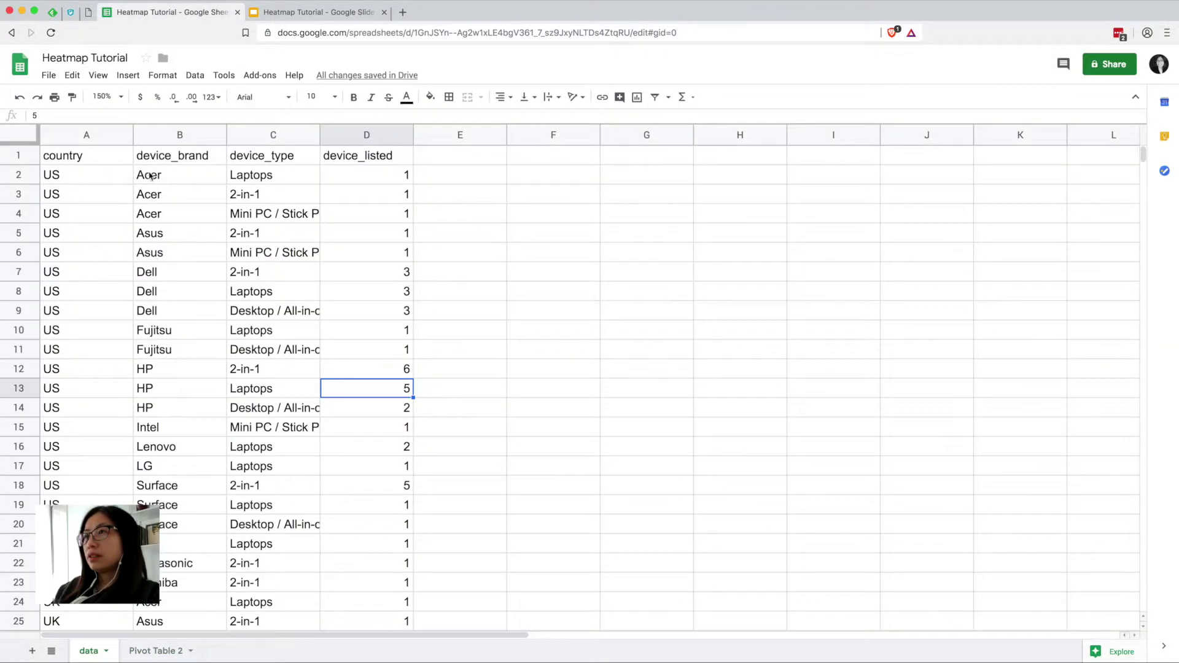
left_click(163, 137)
right_click(163, 136)
left_click(203, 241)
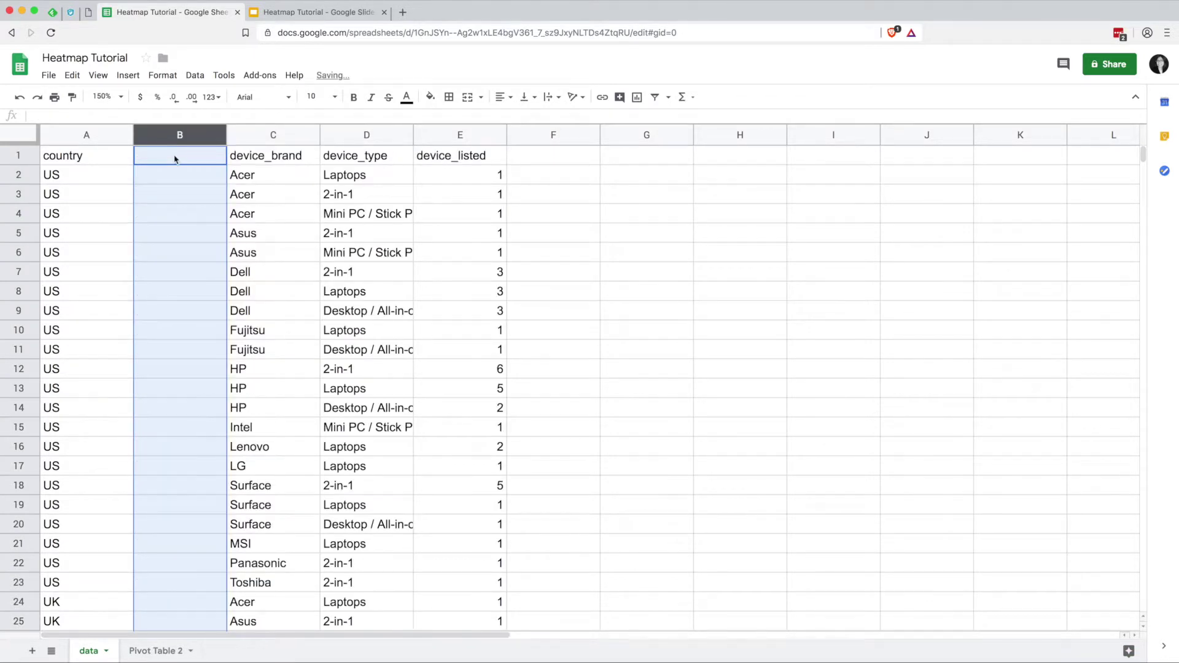
left_click(175, 157)
type("COU")
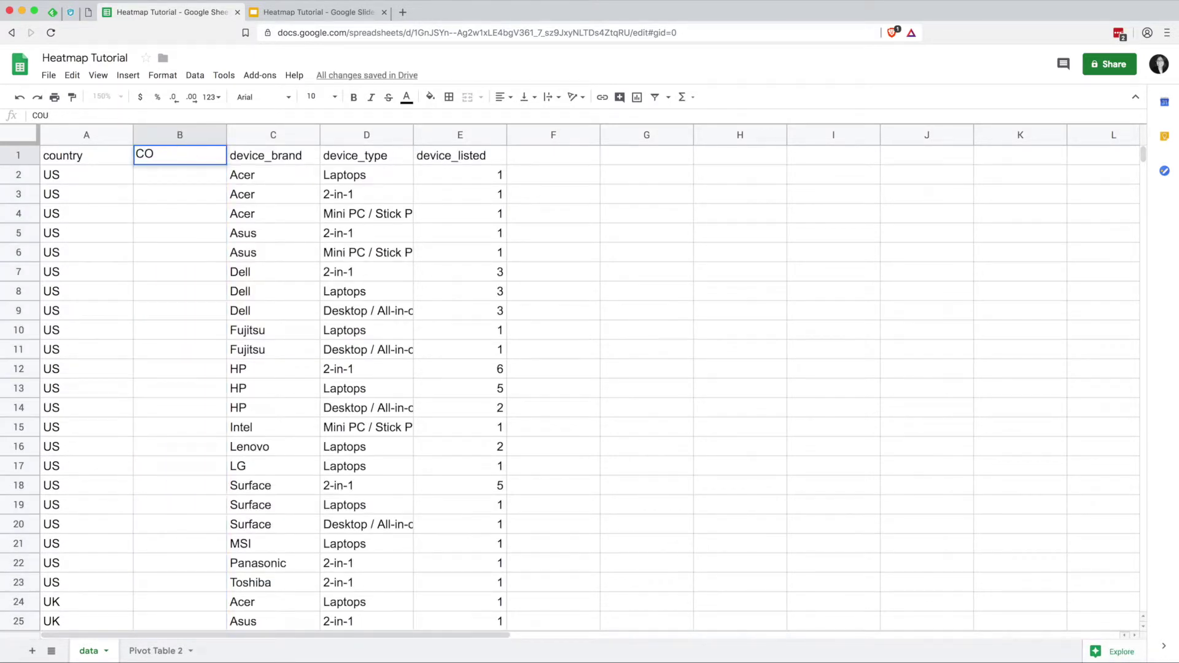
key("BackSpace")
key("BackSpace")
key("BackSpace")
type("country_full")
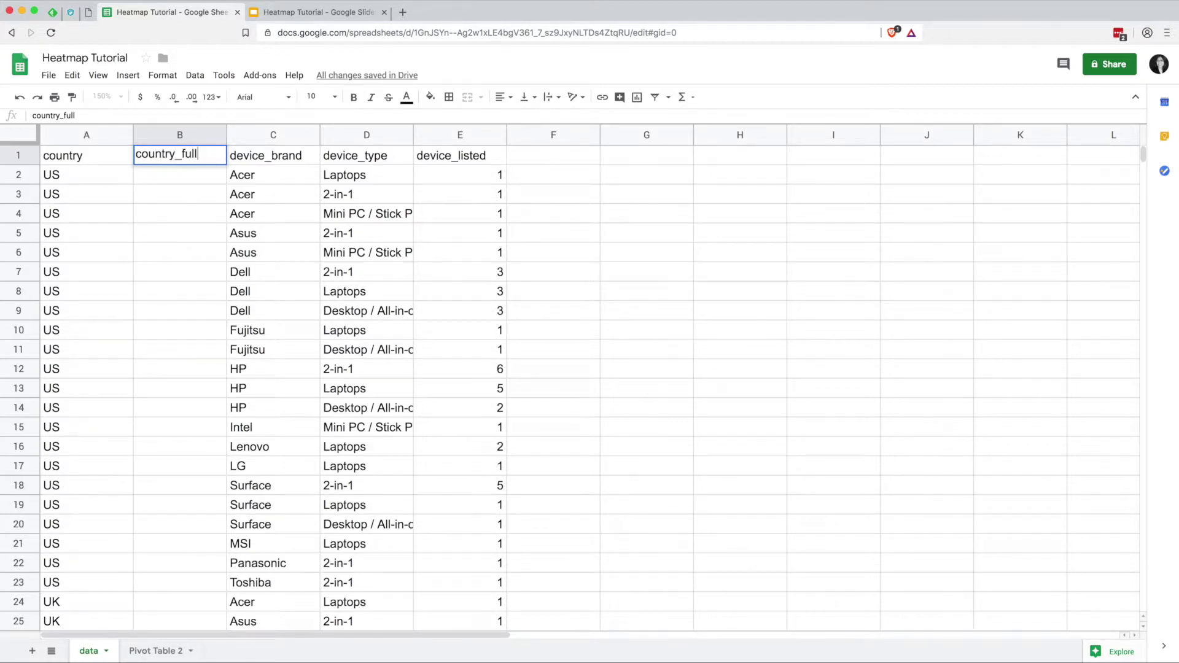
key("Return")
Step: Fill country_full with US, UK and AUSTRALIA down each country's rows
type("US")
key("Return")
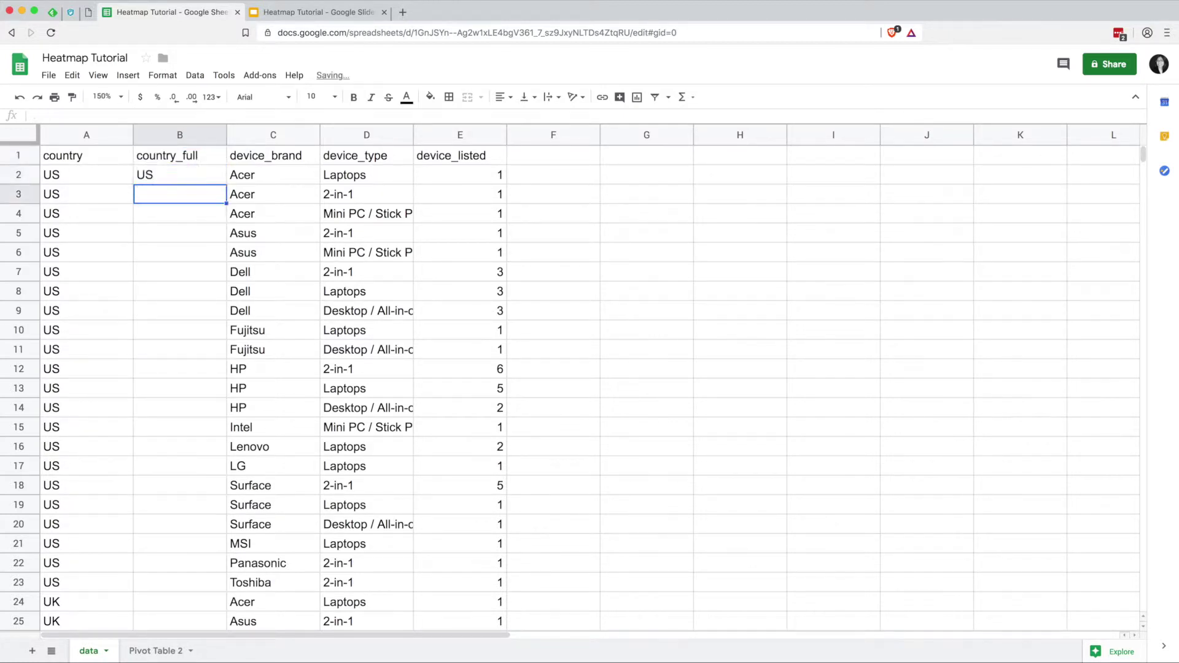
key("ctrl+Return")
key("ctrl+Down")
key("Down")
type("UK")
key("Return")
scroll(111, 631, "down", 5)
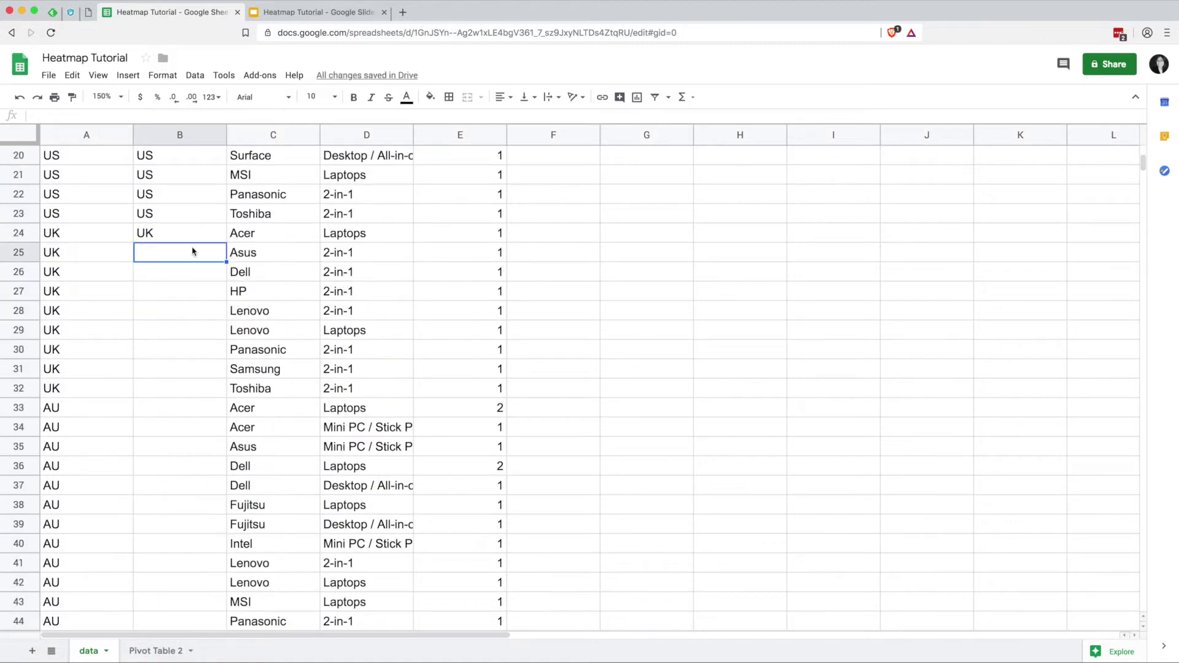
key("ctrl+Return")
key("ctrl+Down")
key("Down")
type("AUSTRALIA")
key("Return")
key("ctrl+Return")
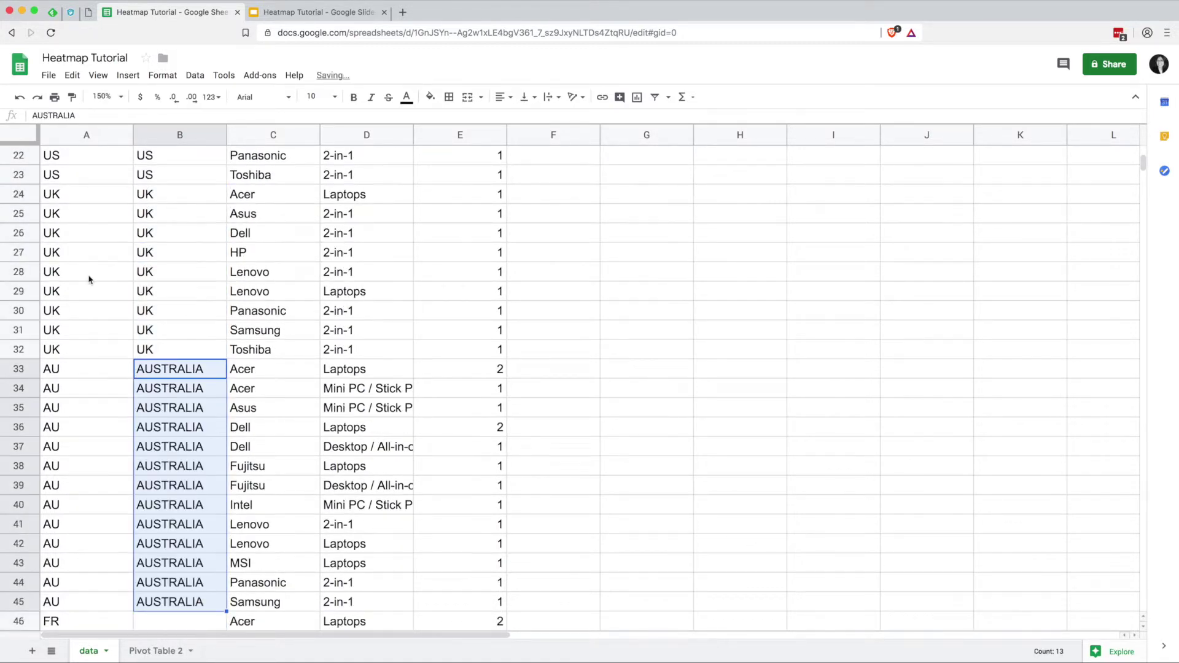
Step: Fill the remaining rows' country_full with FRANCE, JAPAN and INDIA
scroll(123, 307, "down", 5)
left_click(184, 369)
type("FRANCE")
scroll(552, 387, "down", 4)
key("ctrl+Return")
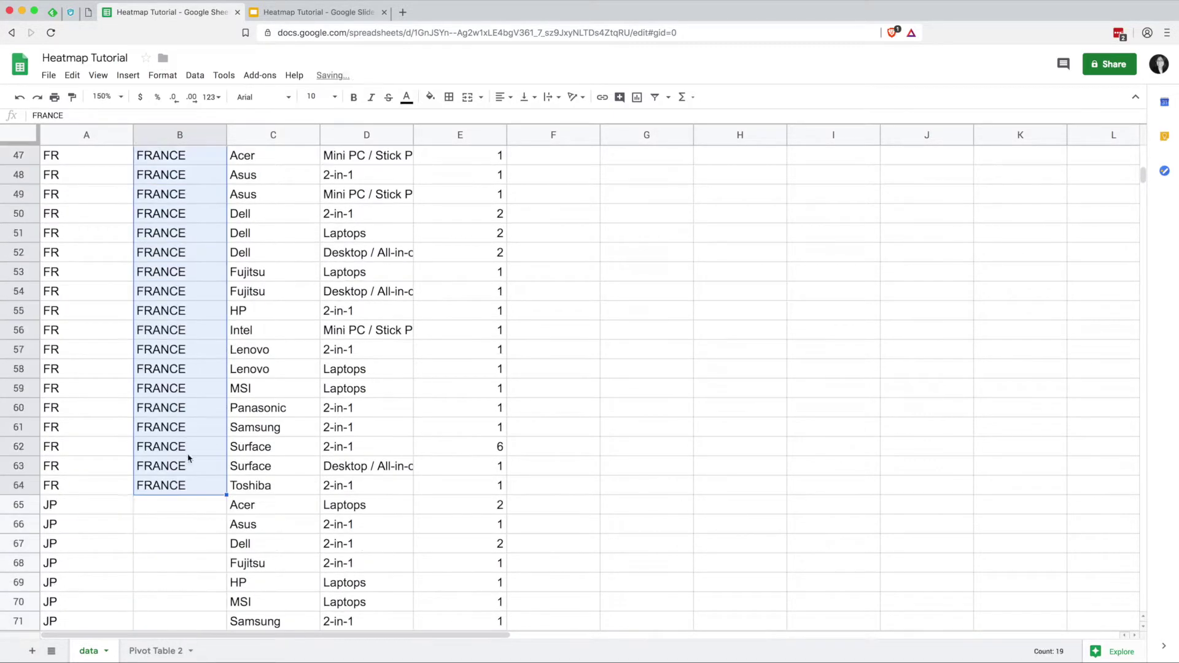
key("ctrl+Down")
key("Down")
type("JAPAN")
key("Return")
key("ctrl+Return")
key("ctrl+Down")
key("Down")
type("INDIA")
key("Return")
scroll(553, 387, "down", 3)
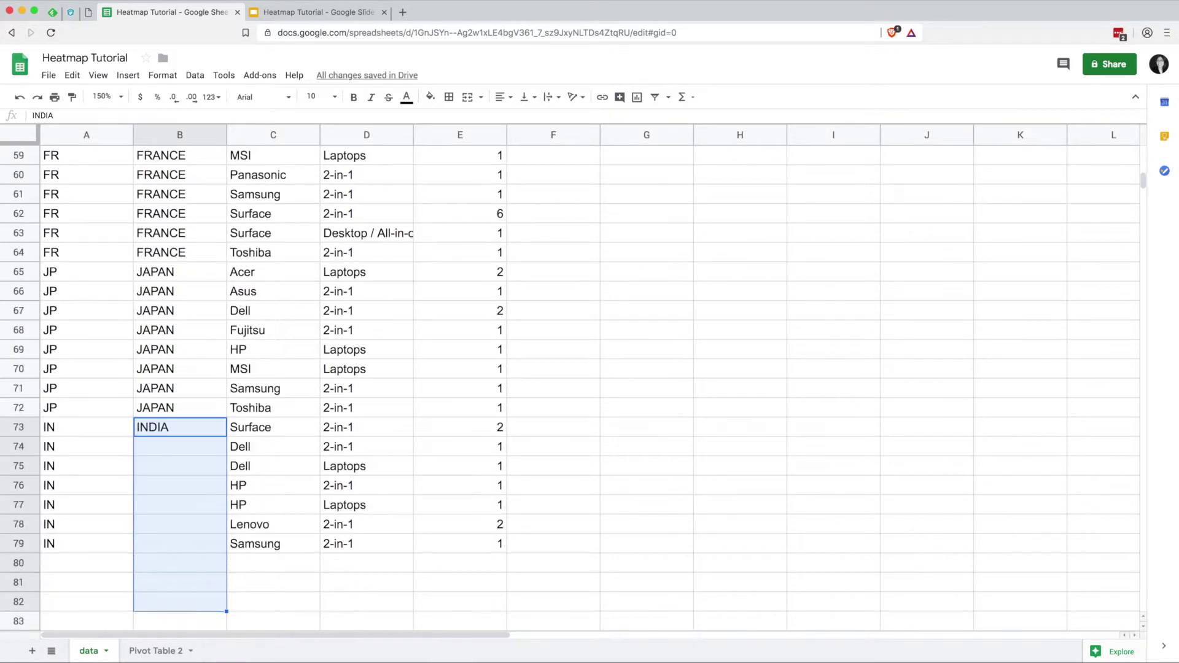
key("ctrl+Return")
left_click(158, 652)
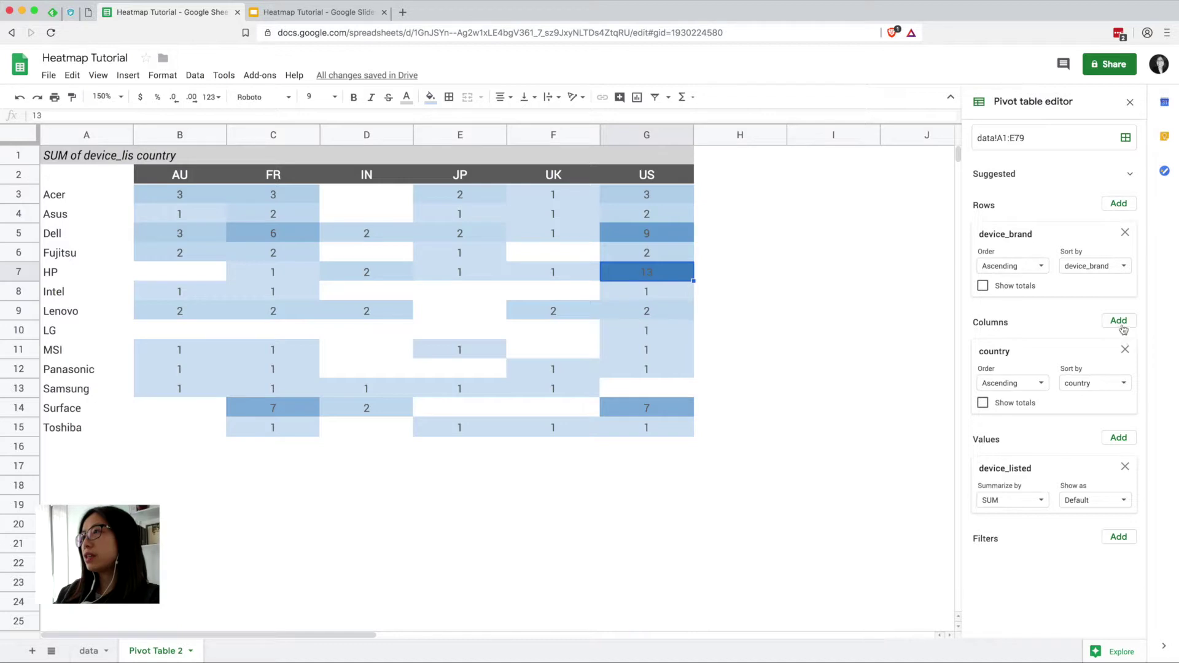
Step: Replace country with country_full in the pivot's Columns and turn off Show totals
left_click(1125, 349)
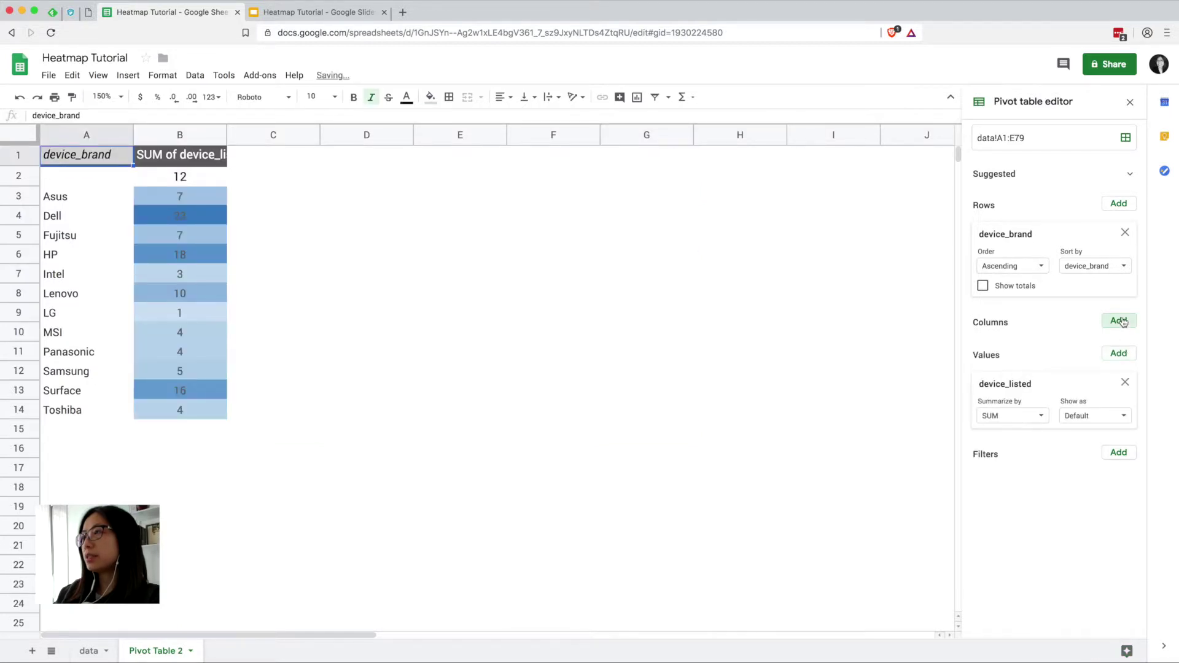
left_click(1118, 320)
left_click(1134, 361)
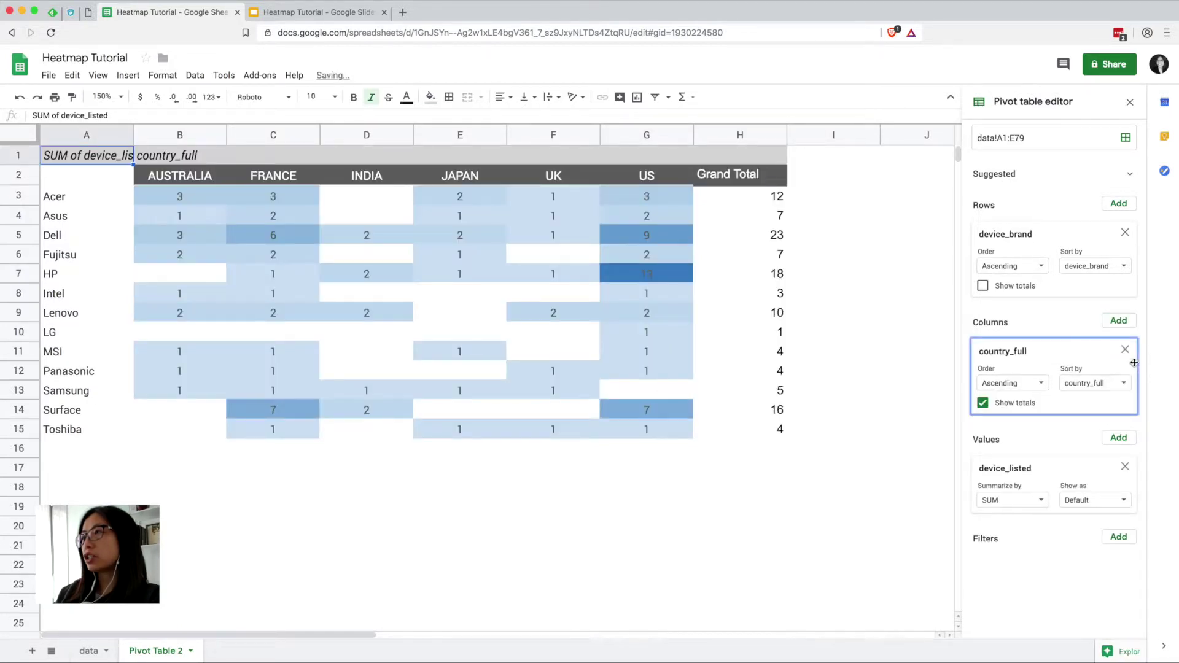
left_click(982, 404)
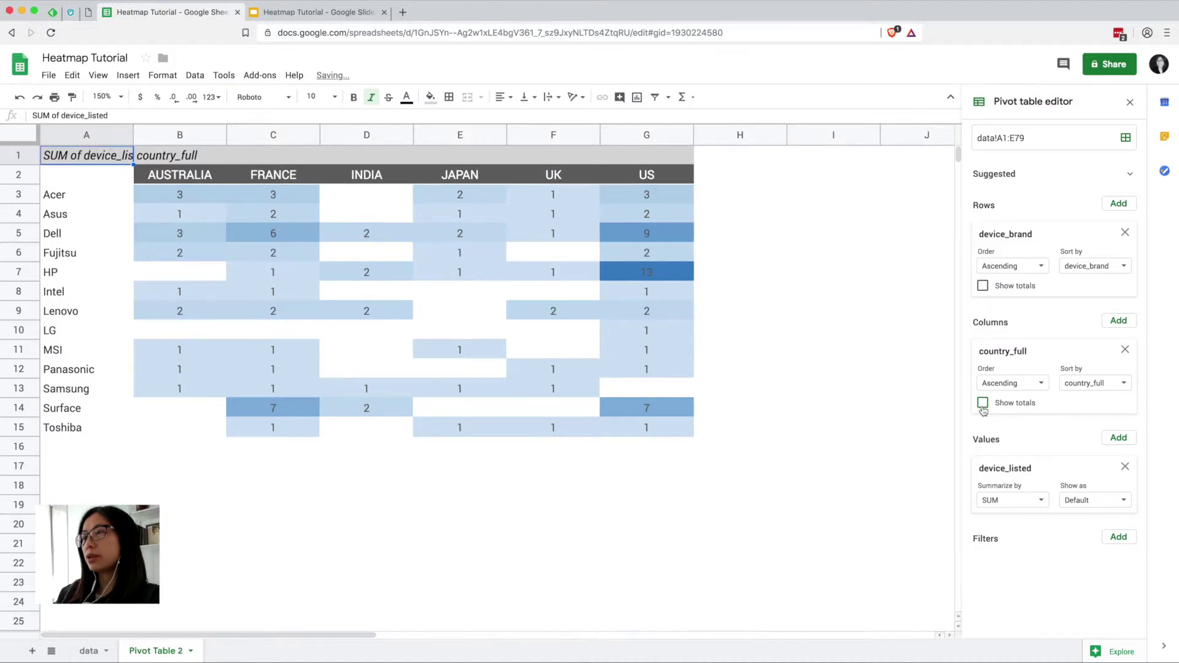
left_click(331, 12)
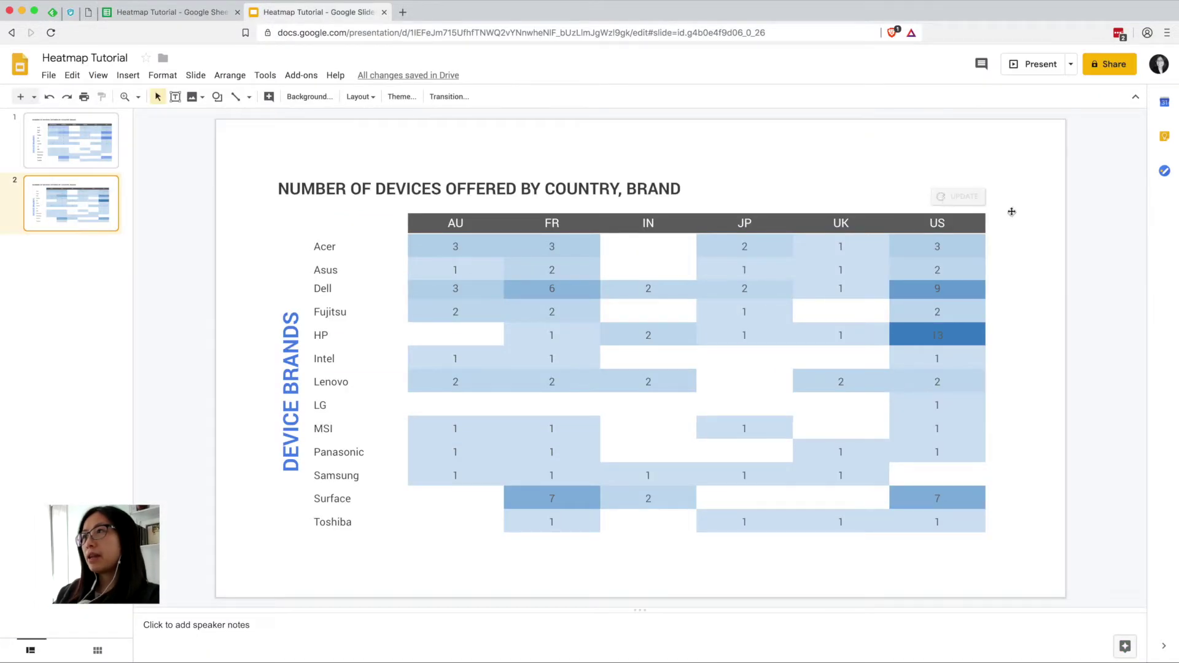